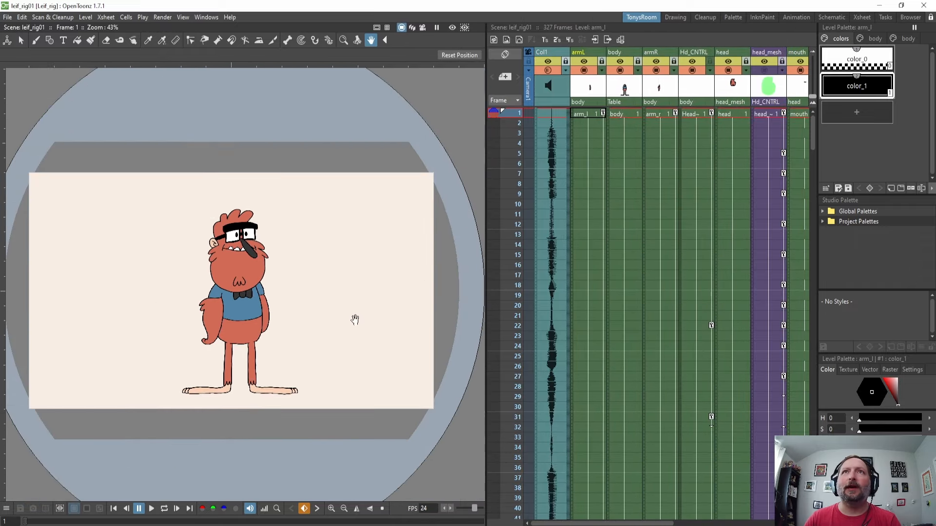
# Widen the Xsheet area and hide the armL, body, armR, Hd_CNTRL, head, mouth and glasses columns in the viewer.
pyautogui.scroll(-1, 351, 317)
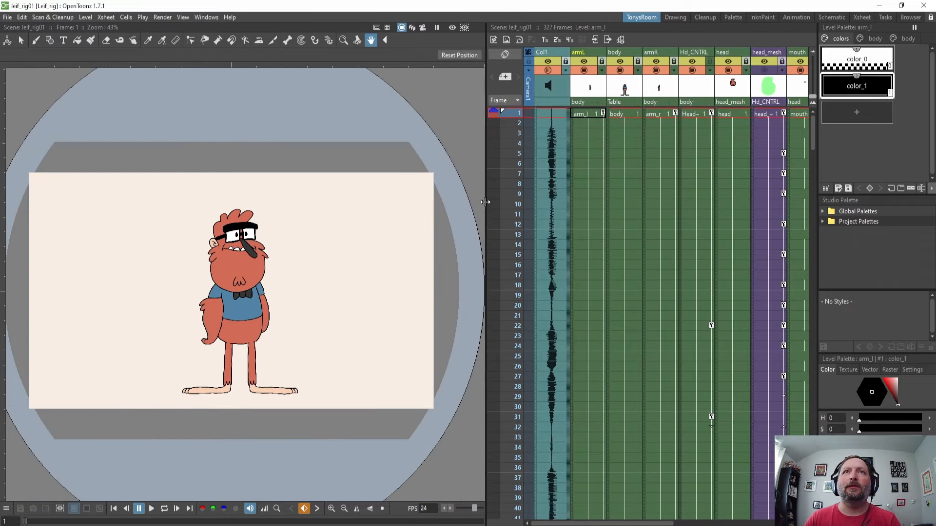
pyautogui.moveTo(485, 203); pyautogui.dragTo(433, 200)
pyautogui.click(531, 70)
pyautogui.click(567, 70)
pyautogui.click(604, 71)
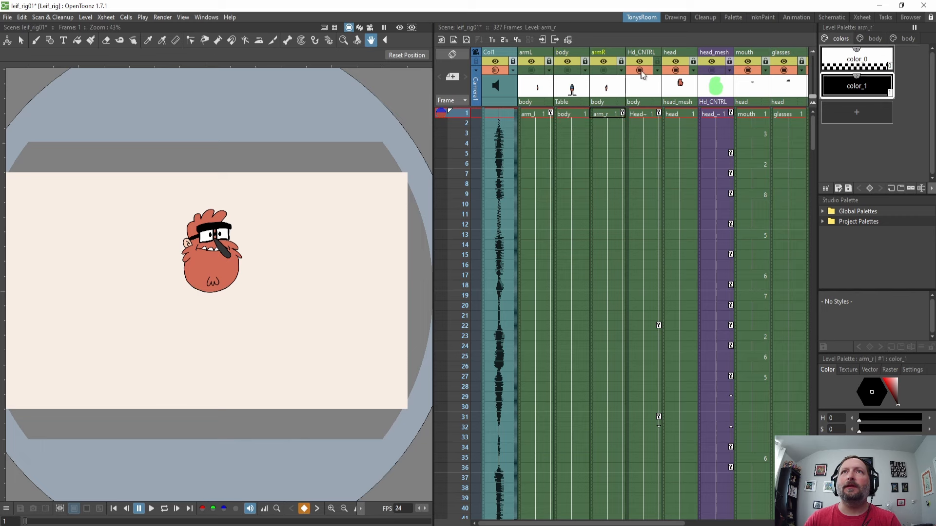
pyautogui.click(639, 70)
pyautogui.click(676, 70)
pyautogui.click(748, 70)
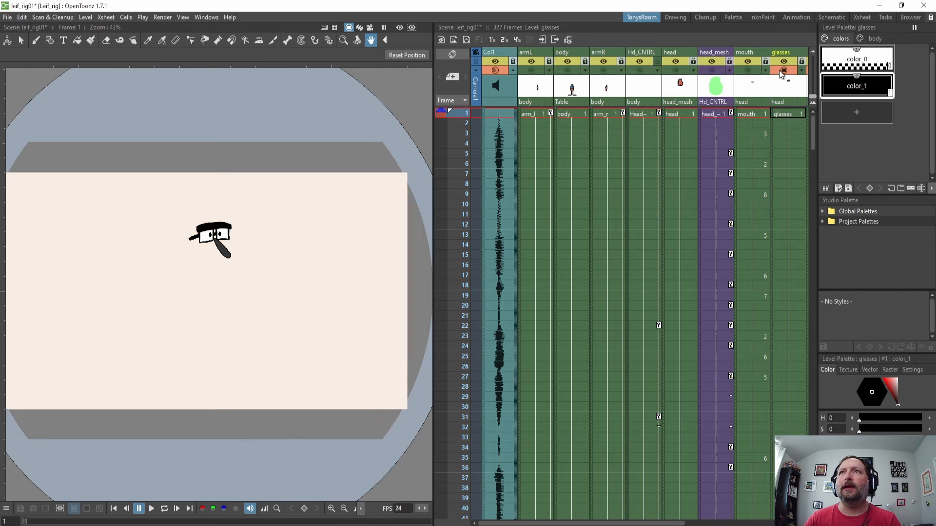
pyautogui.click(784, 70)
# Hide the nose, brow and eyes columns in the viewer.
pyautogui.moveTo(673, 523); pyautogui.dragTo(757, 524)
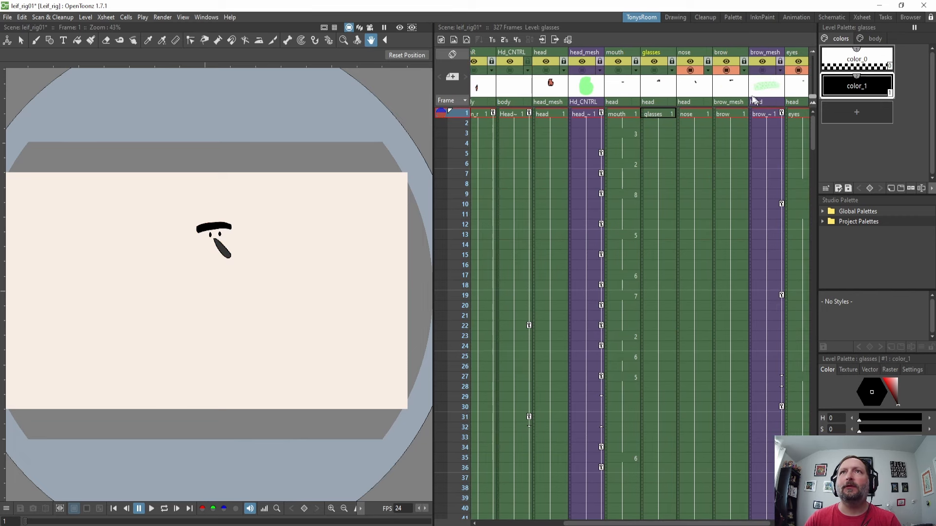
pyautogui.click(690, 71)
pyautogui.click(726, 71)
pyautogui.click(798, 70)
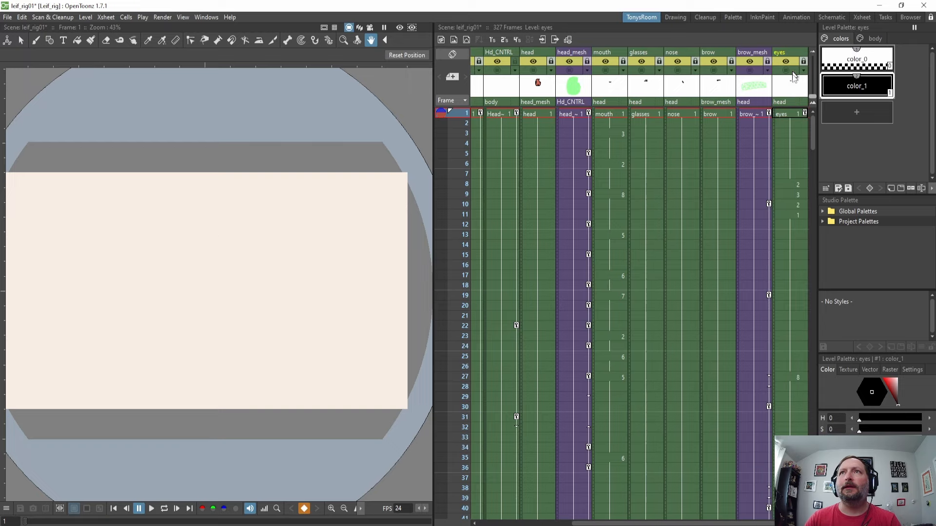
pyautogui.moveTo(714, 523); pyautogui.dragTo(568, 523)
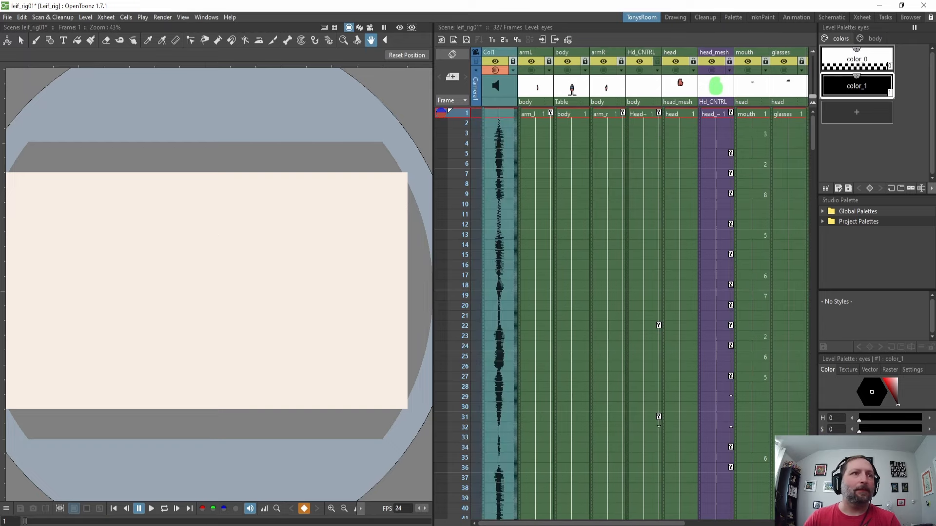
# Switch to File Explorer and select CharSheet_Leif2.png in the Art folder.
pyautogui.hotkey('alt', 'Tab')
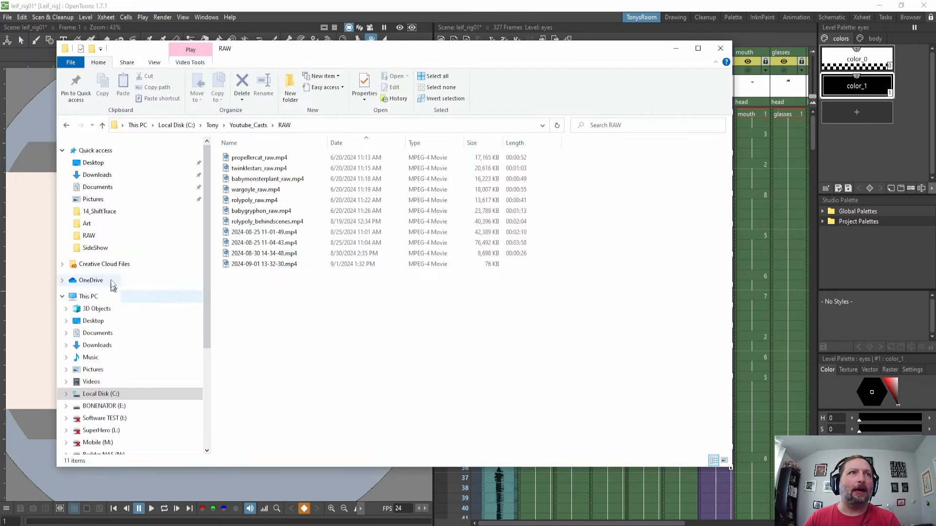
pyautogui.click(212, 125)
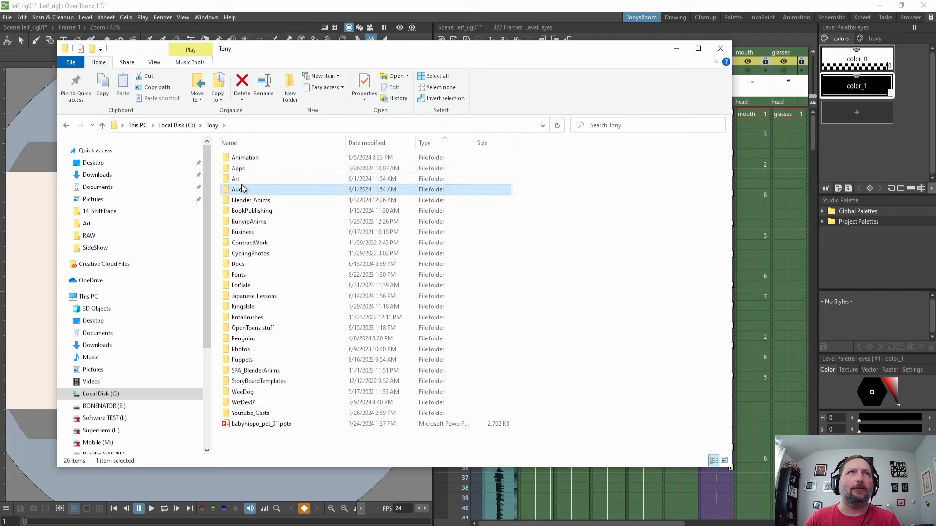
pyautogui.doubleClick(236, 190)
pyautogui.click(87, 223)
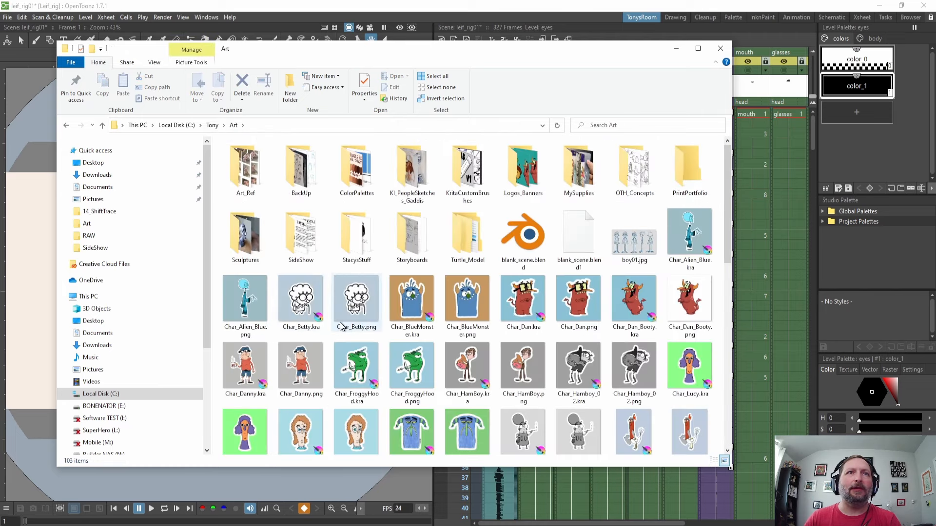
pyautogui.scroll(-3, 505, 326)
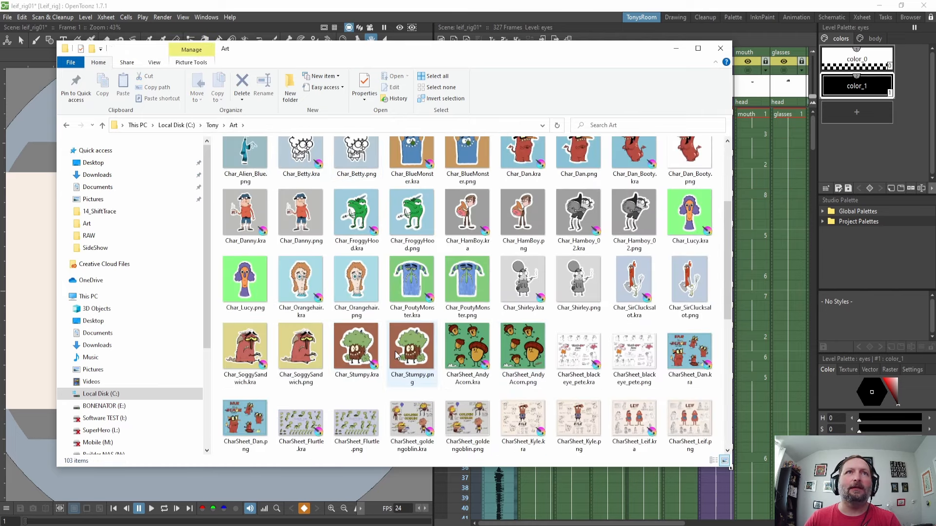
pyautogui.scroll(-3, 352, 364)
pyautogui.click(300, 283)
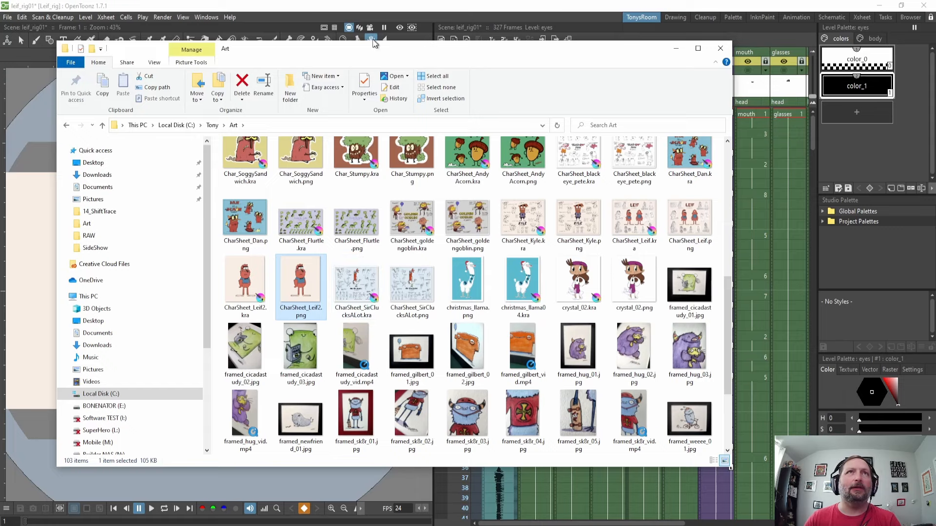
# Import CharSheet_Leif2.png into the OpenToonz scene, keeping the existing file.
pyautogui.moveTo(387, 55); pyautogui.dragTo(682, 55)
pyautogui.moveTo(593, 288); pyautogui.dragTo(255, 274)
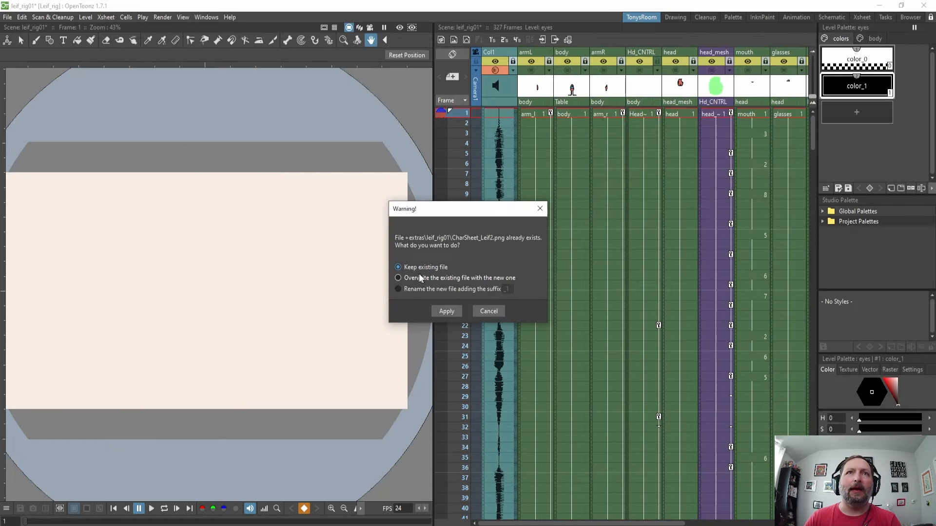
pyautogui.click(452, 312)
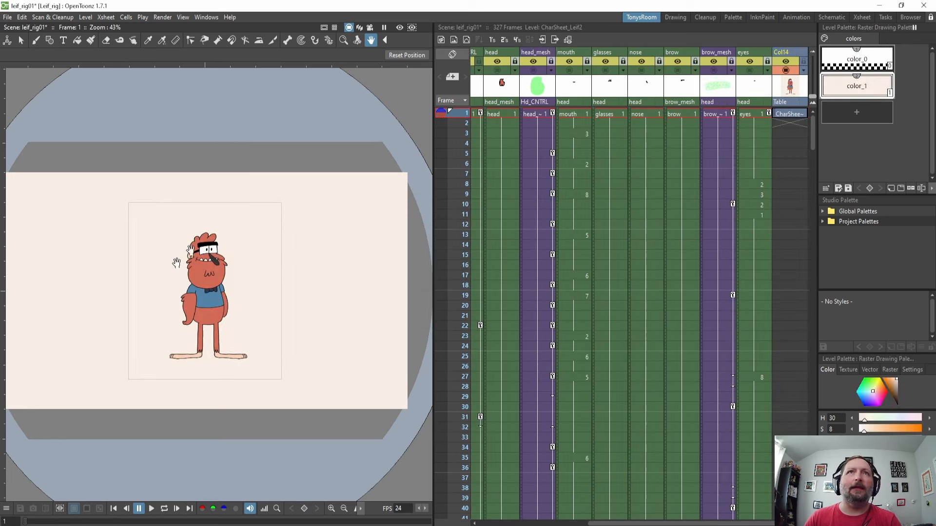
# Activate the Animate tool in Scale mode for the imported character sheet.
pyautogui.click(7, 41)
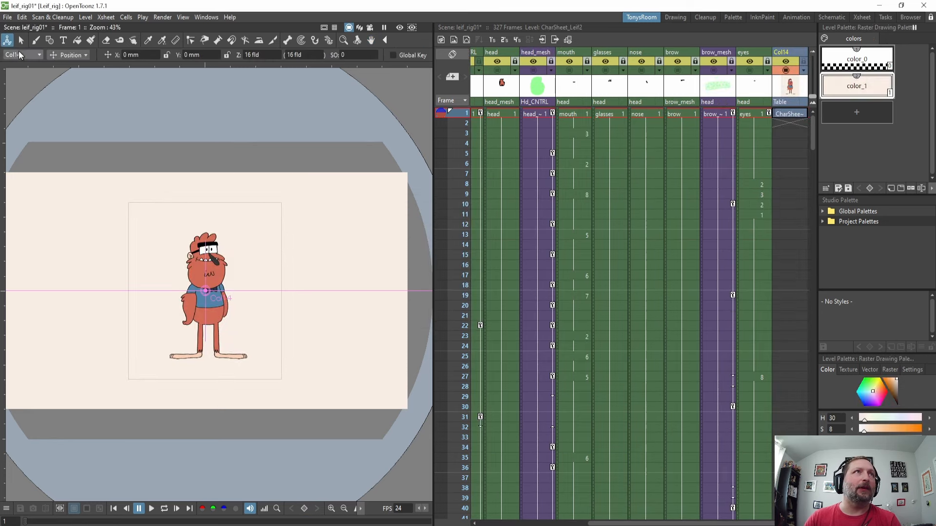
pyautogui.click(77, 55)
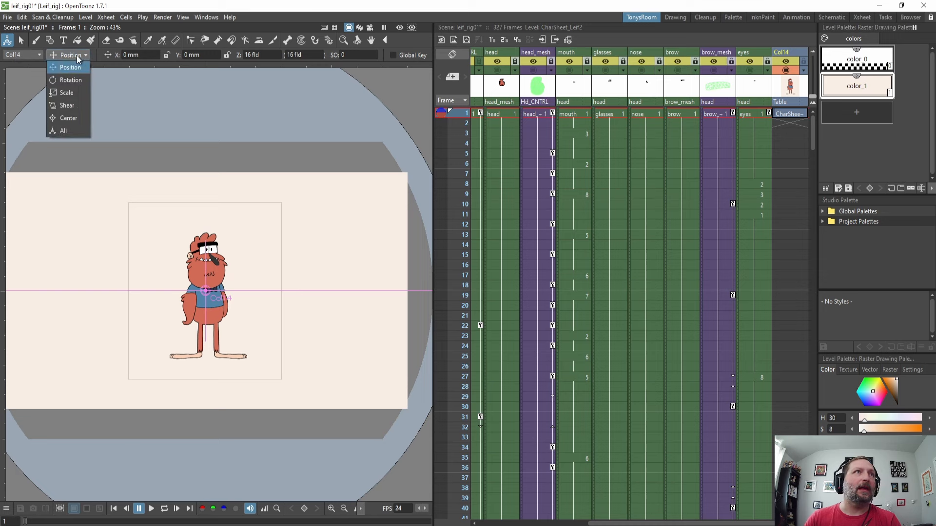
pyautogui.click(73, 94)
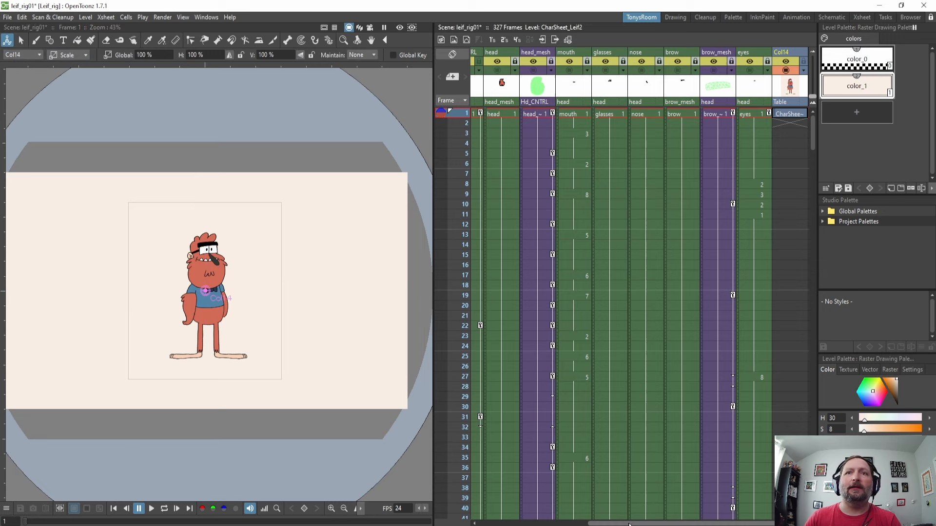
# Move the character sheet column directly after the Col1 audio column and rename it Ref.
pyautogui.moveTo(597, 522); pyautogui.dragTo(520, 522)
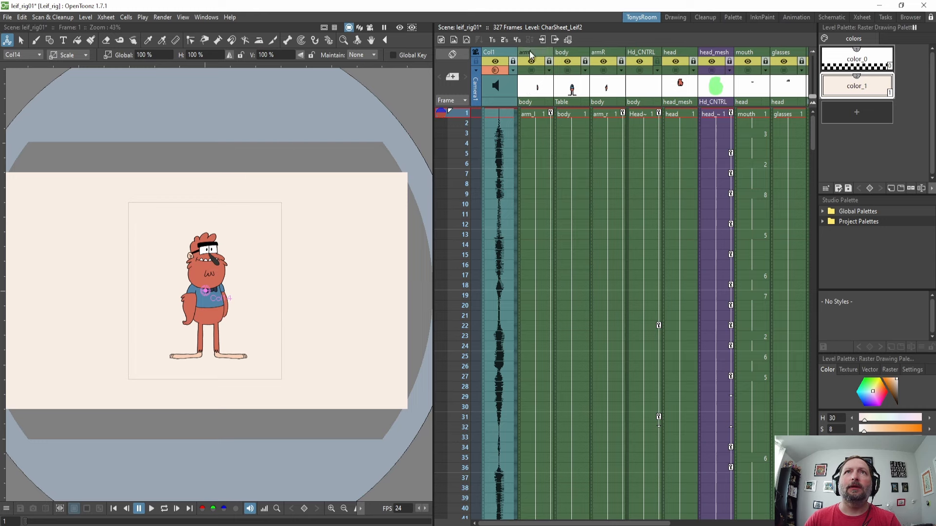
pyautogui.moveTo(535, 521); pyautogui.dragTo(668, 521)
pyautogui.moveTo(749, 55); pyautogui.dragTo(545, 72)
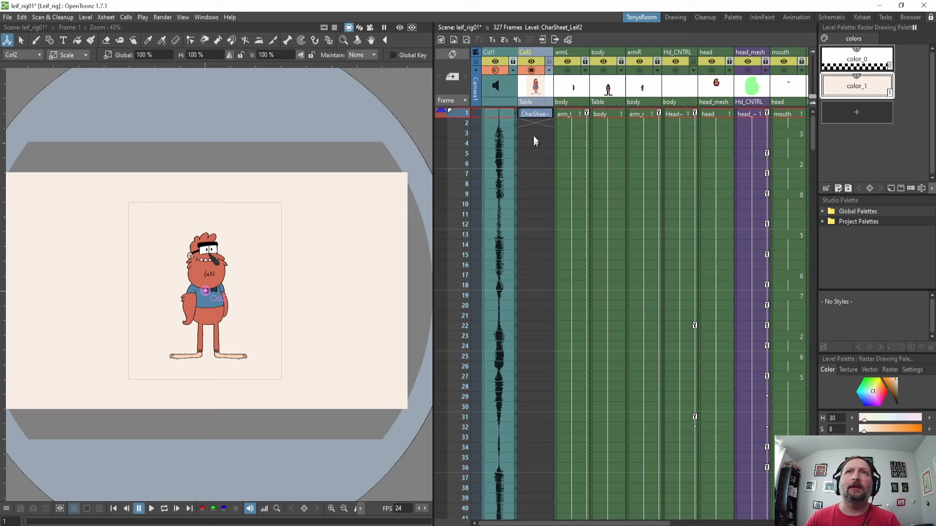
pyautogui.doubleClick(532, 51)
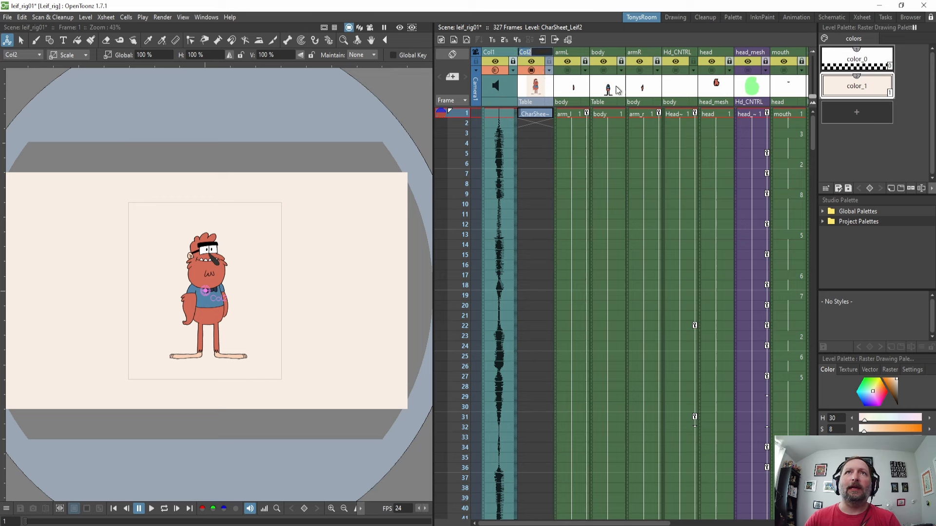
pyautogui.press('Return')
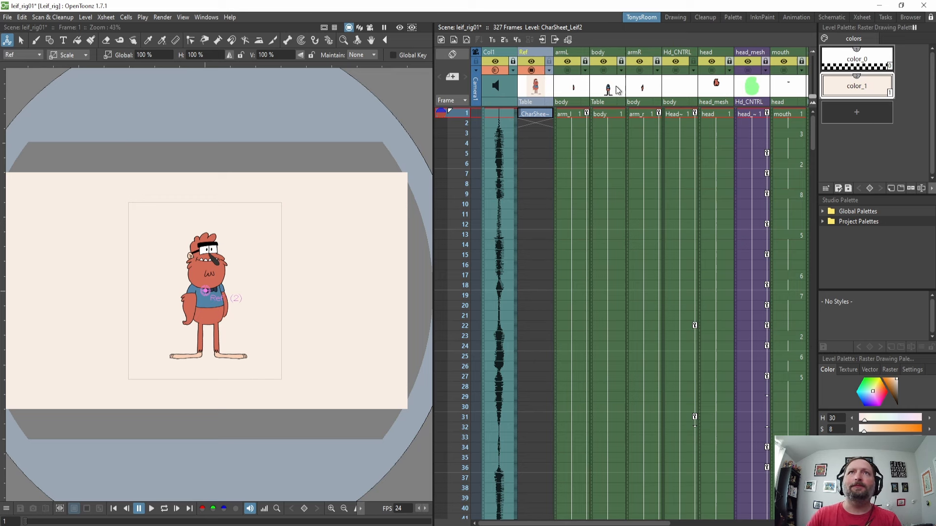
# Scale the Ref image globally to about 148% and reposition it to about X 2.94 mm, Y -2.45 mm.
pyautogui.click(526, 121)
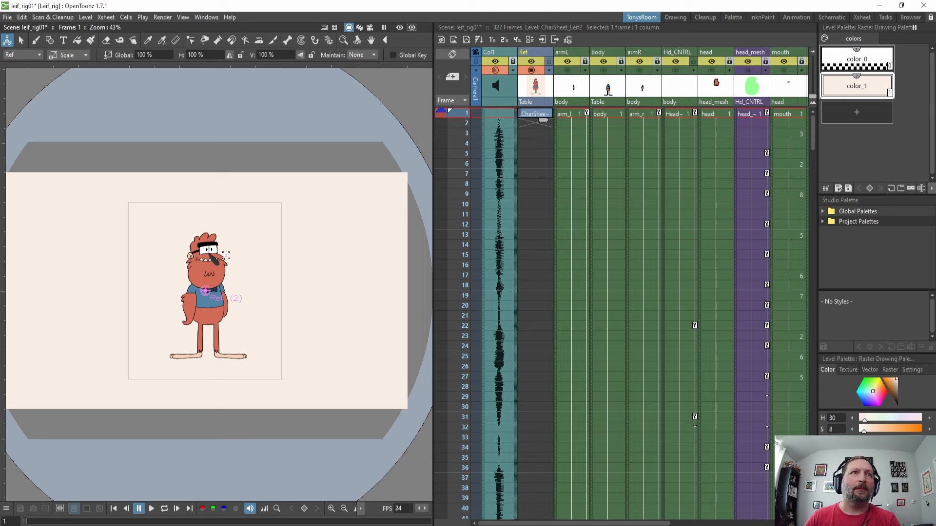
pyautogui.moveTo(227, 255)
pyautogui.mouseDown()
pyautogui.moveTo(239, 239)
pyautogui.moveTo(238, 248)
pyautogui.mouseUp()
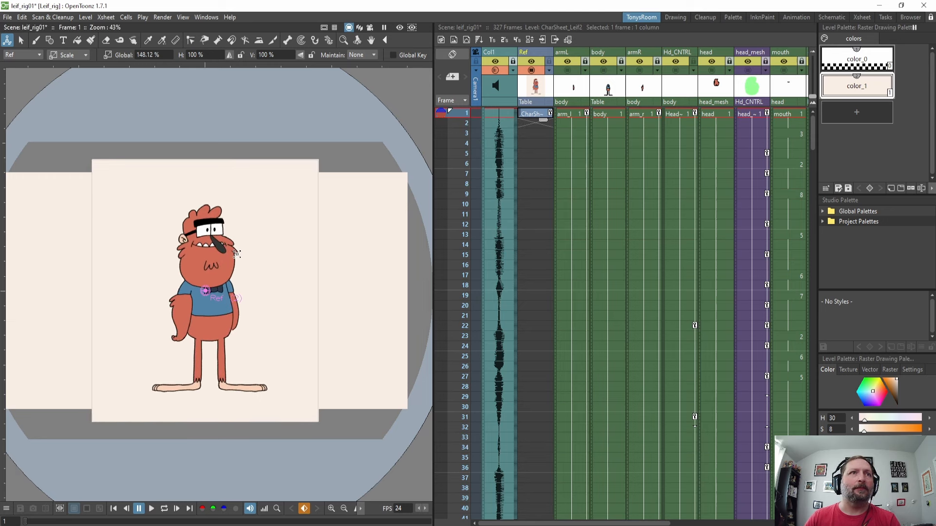
pyautogui.click(68, 54)
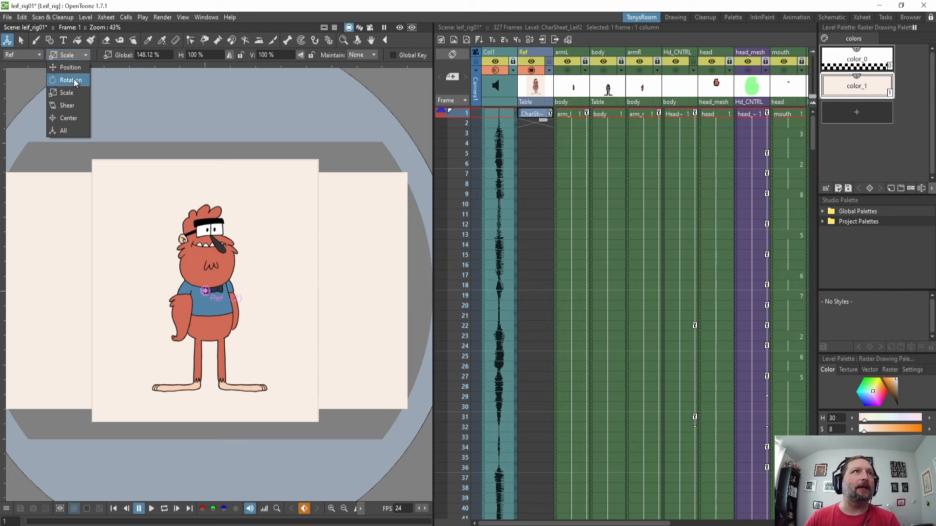
pyautogui.click(74, 67)
pyautogui.moveTo(220, 265); pyautogui.dragTo(216, 260)
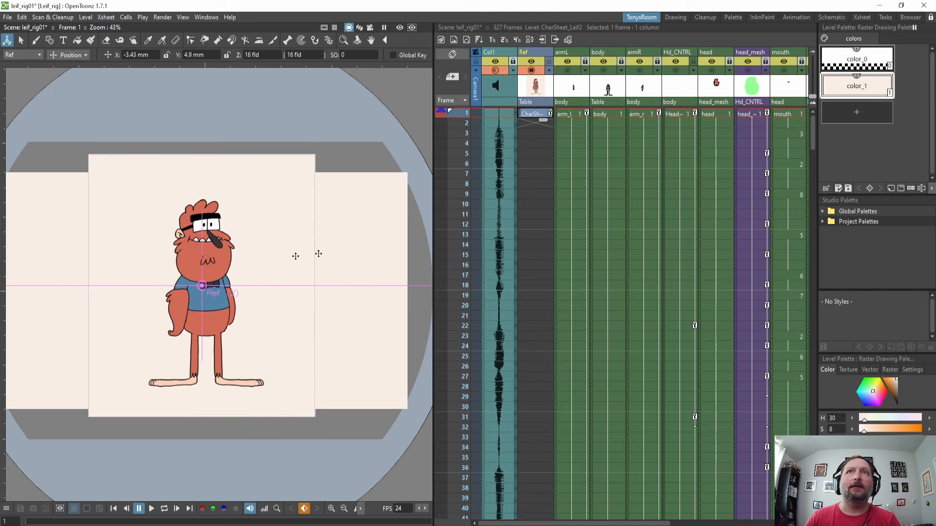
# Show the body column briefly to check its alignment with the Ref image, and hide it again.
pyautogui.click(604, 71)
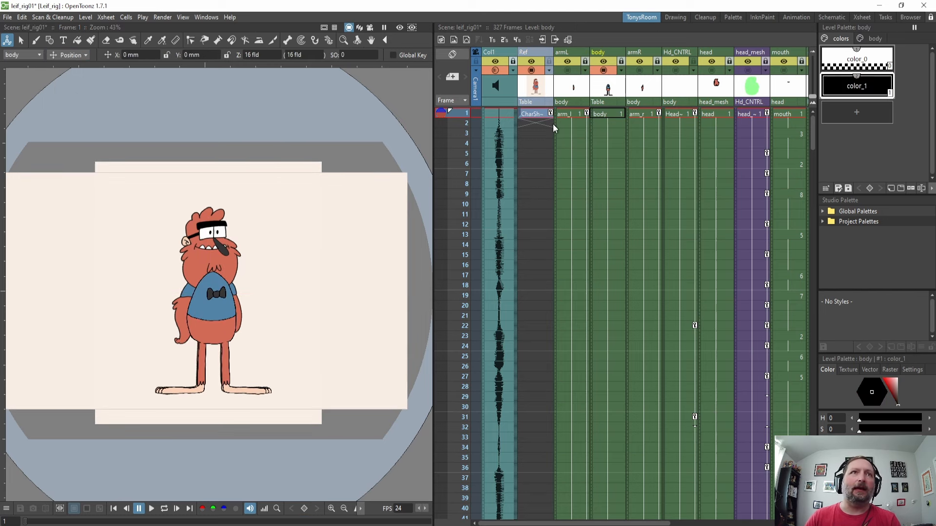
pyautogui.click(607, 70)
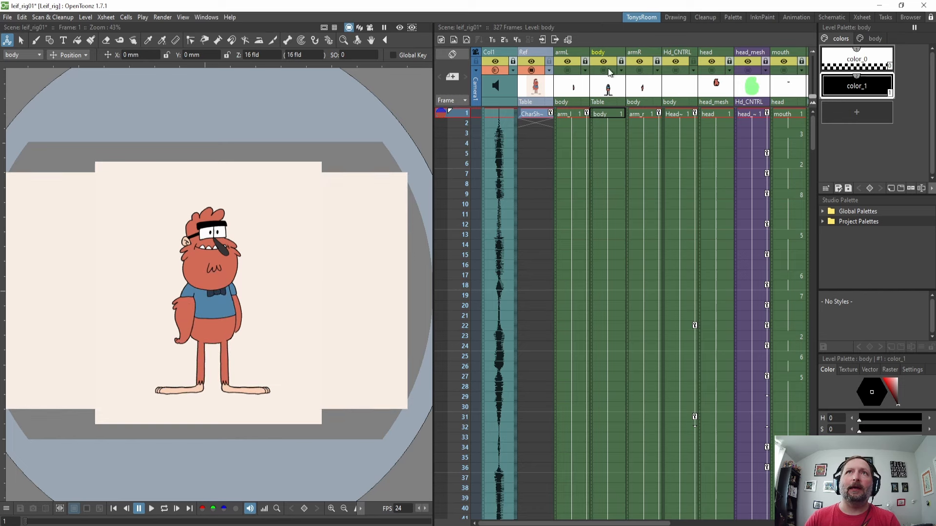
pyautogui.scroll(2, 240, 324)
pyautogui.click(599, 116)
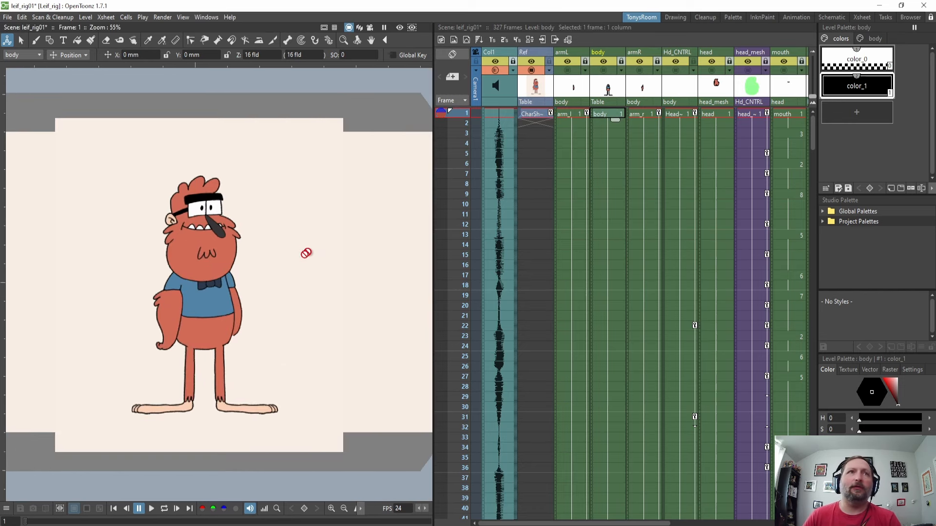
# Reduce the Ref column's opacity to about 49%.
pyautogui.click(549, 71)
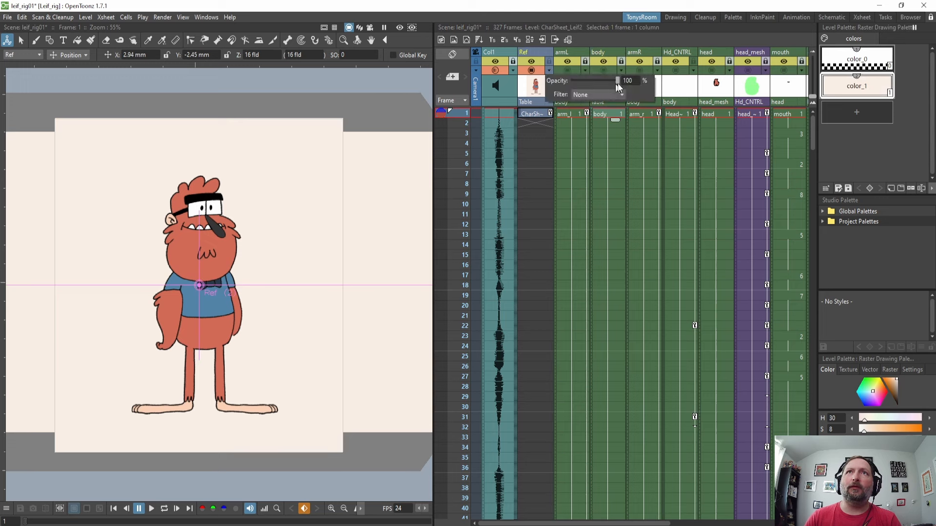
pyautogui.moveTo(616, 82); pyautogui.dragTo(593, 83)
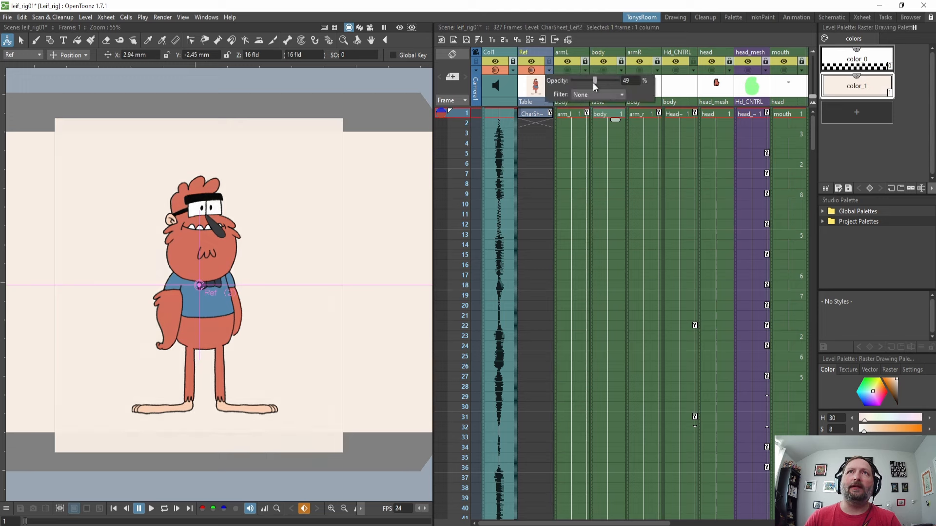
pyautogui.click(602, 115)
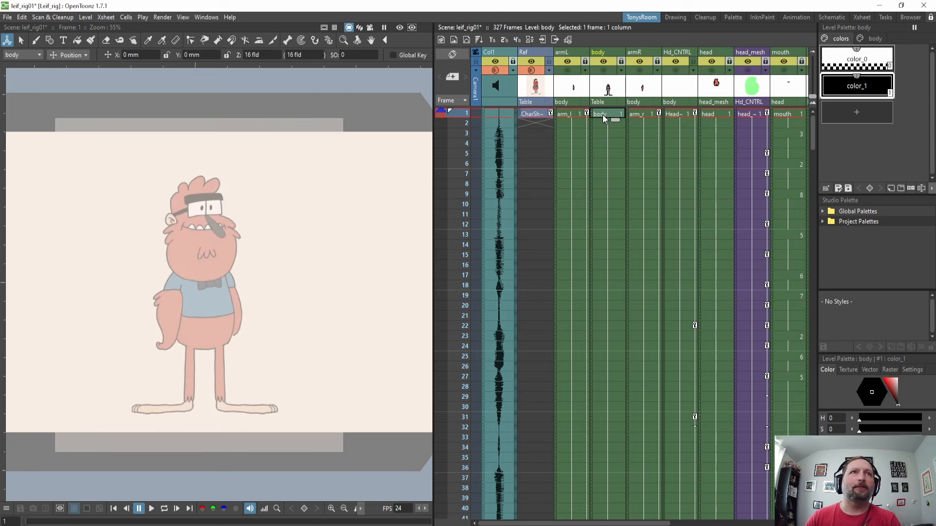
# Compare the body and armL drawings with the faded reference by showing and hiding each column in turn.
pyautogui.click(604, 70)
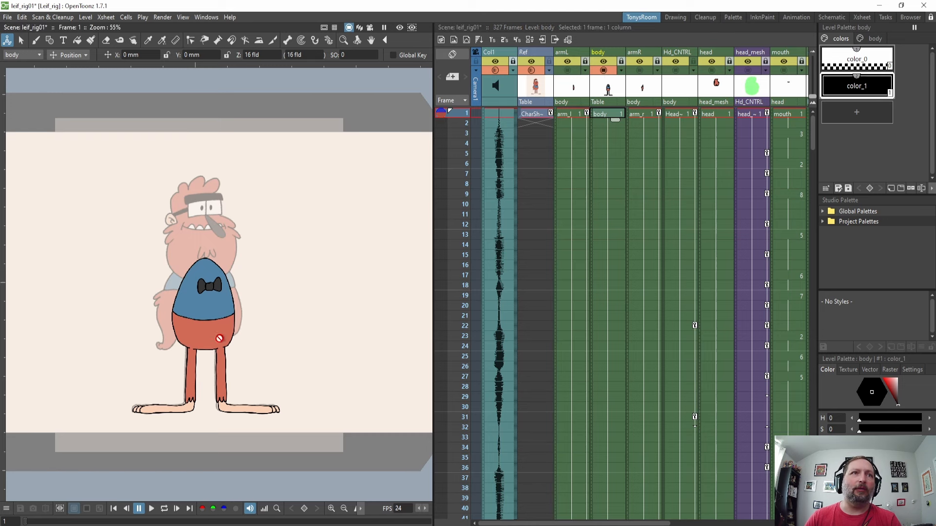
pyautogui.click(603, 71)
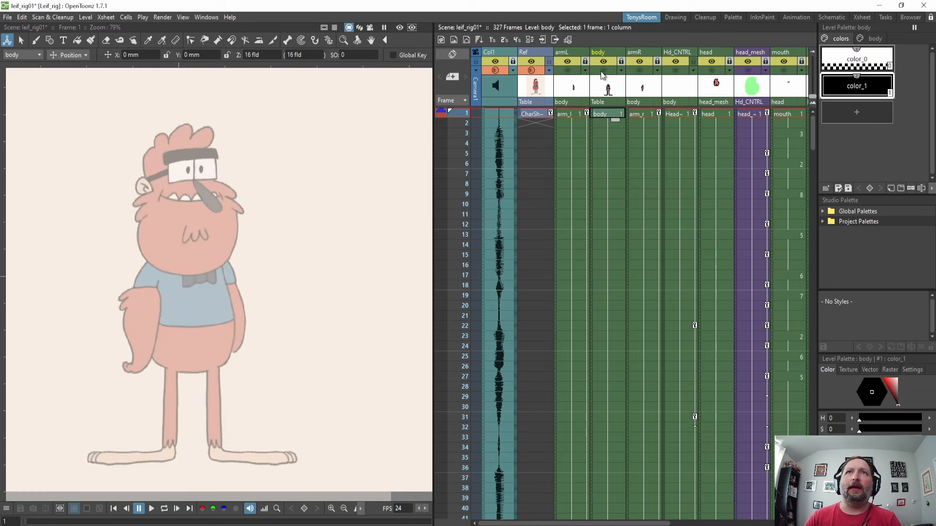
pyautogui.click(567, 71)
pyautogui.click(565, 114)
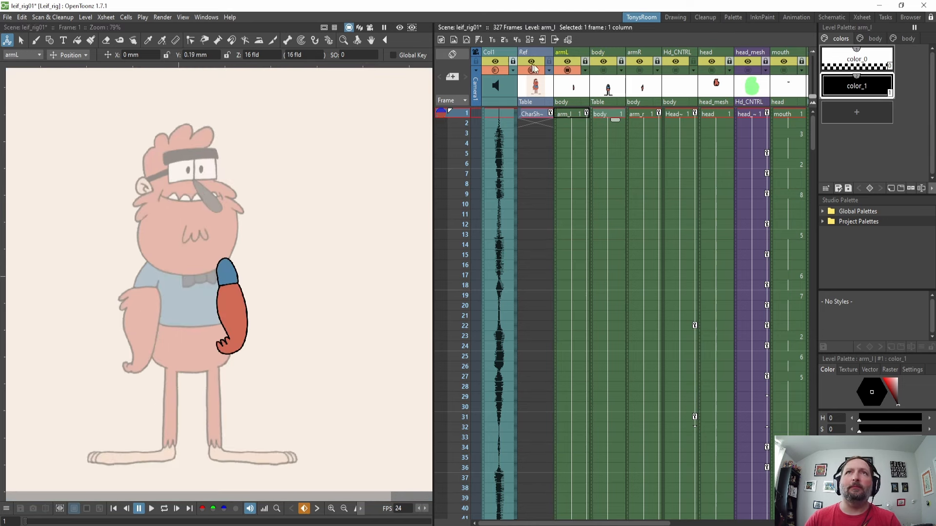
pyautogui.click(567, 71)
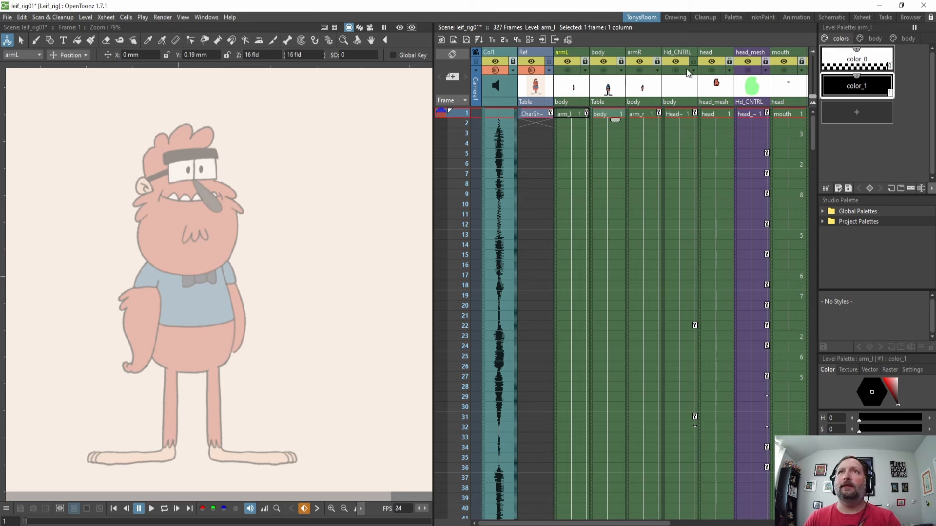
# Show the body, both arms, Hd_CNTRL, head and glasses columns over the faded Ref image.
pyautogui.click(712, 71)
pyautogui.click(715, 72)
pyautogui.click(676, 70)
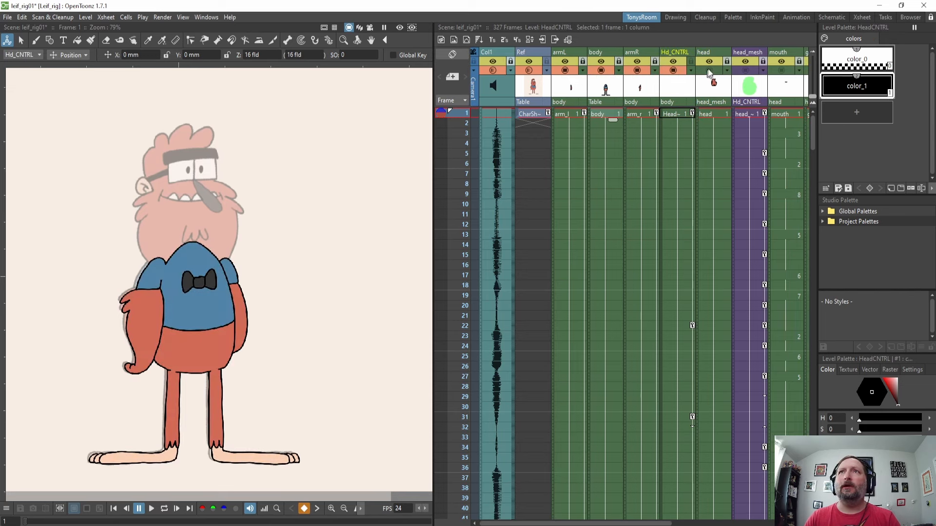
pyautogui.click(715, 71)
pyautogui.hscroll(3, 714, 68)
pyautogui.click(686, 72)
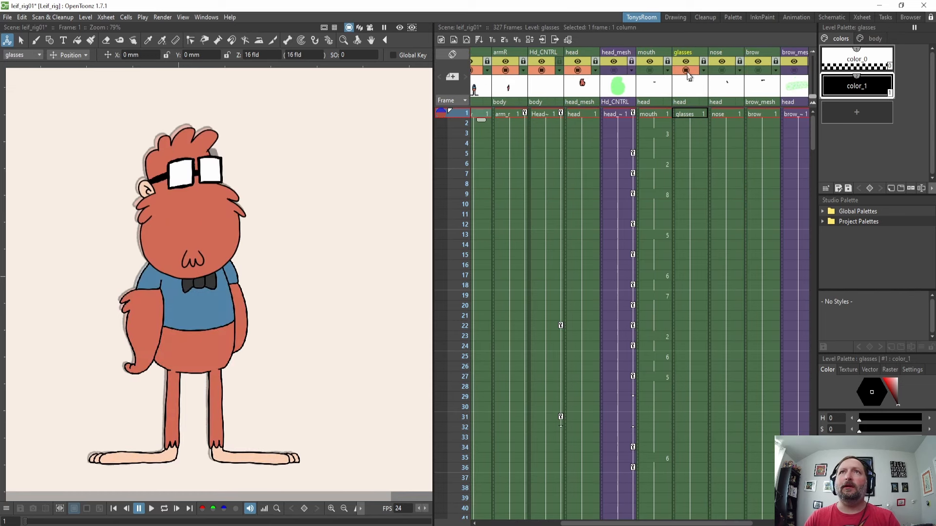
# Show the mouth, nose, brow and eyes columns to complete the character's face over the reference.
pyautogui.click(720, 71)
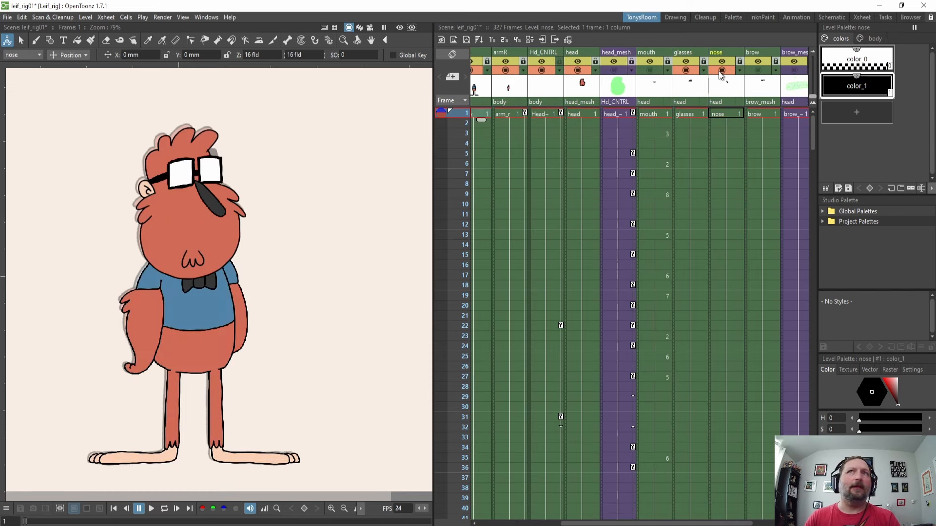
pyautogui.click(723, 71)
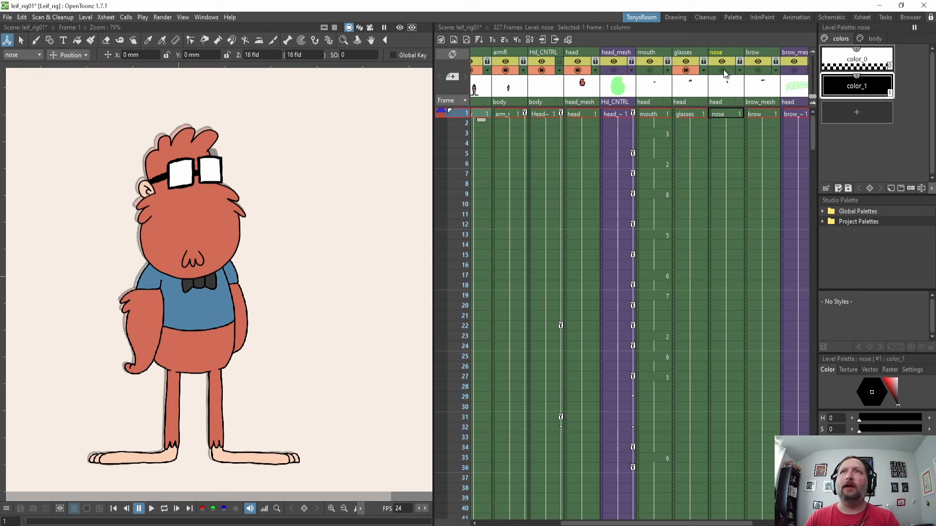
pyautogui.click(656, 73)
pyautogui.click(655, 74)
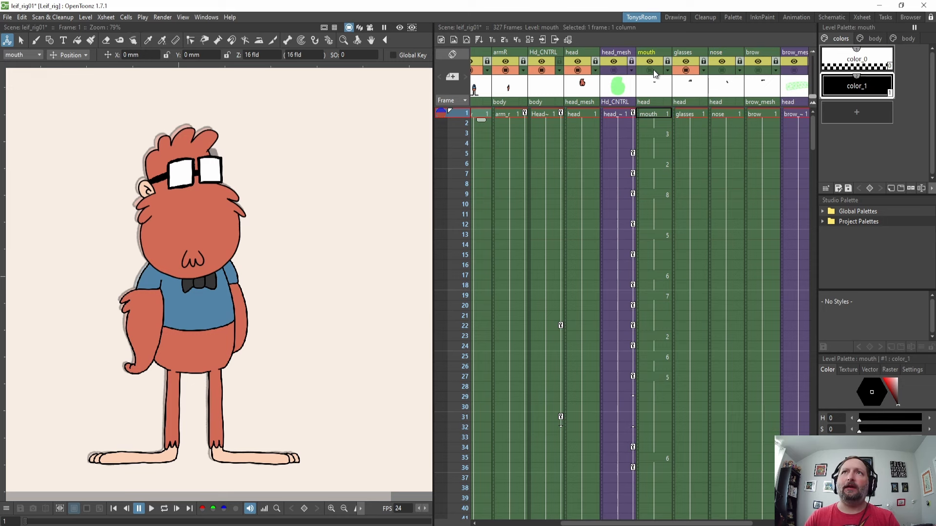
pyautogui.click(653, 70)
pyautogui.click(724, 71)
pyautogui.click(759, 72)
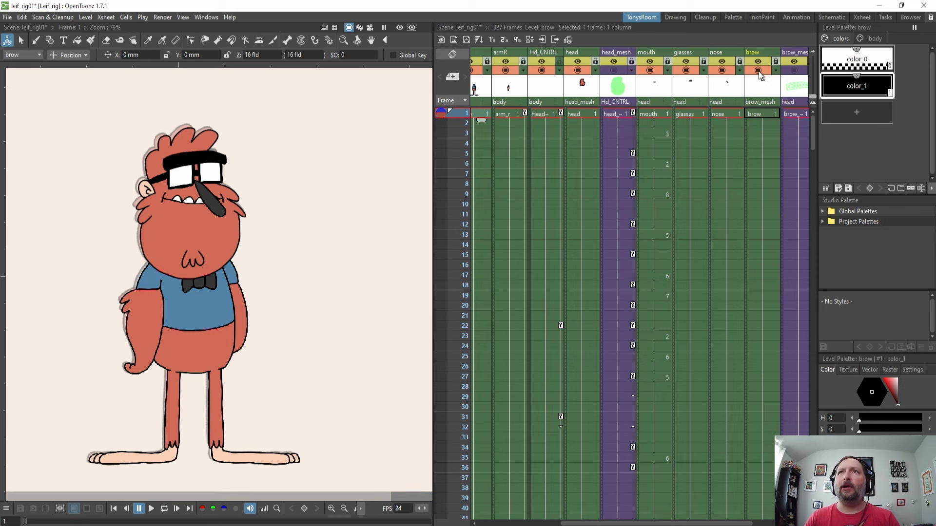
pyautogui.moveTo(673, 523); pyautogui.dragTo(721, 522)
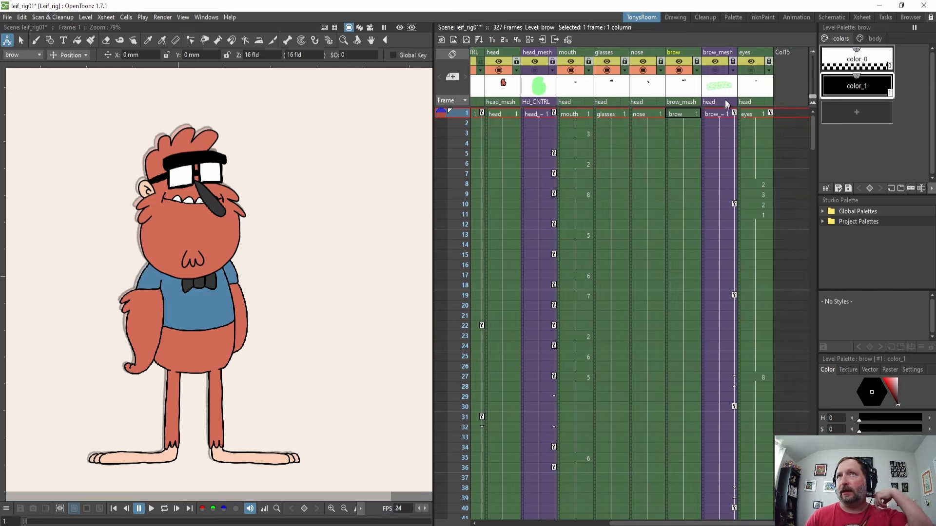
pyautogui.click(753, 76)
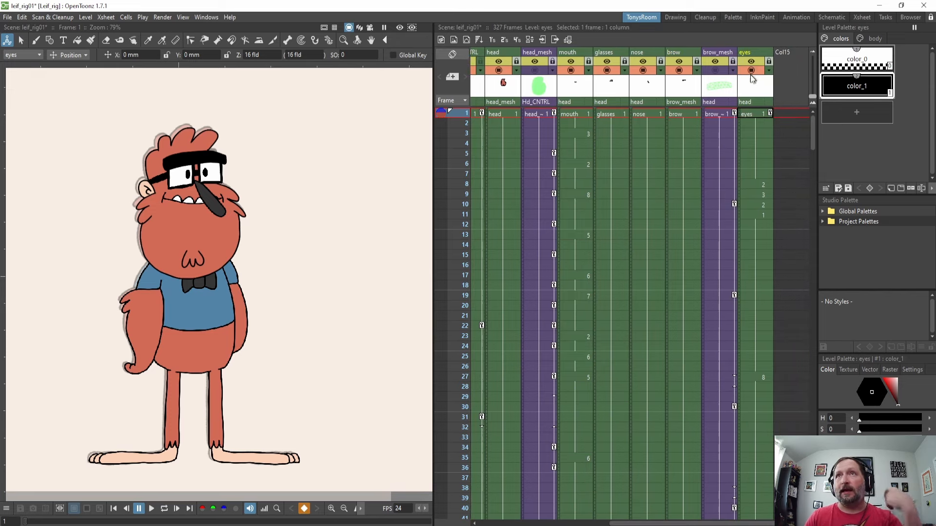
# Select the mouth column's cell at frame 1 and hide the Ref column.
pyautogui.moveTo(723, 524); pyautogui.dragTo(651, 524)
pyautogui.click(689, 113)
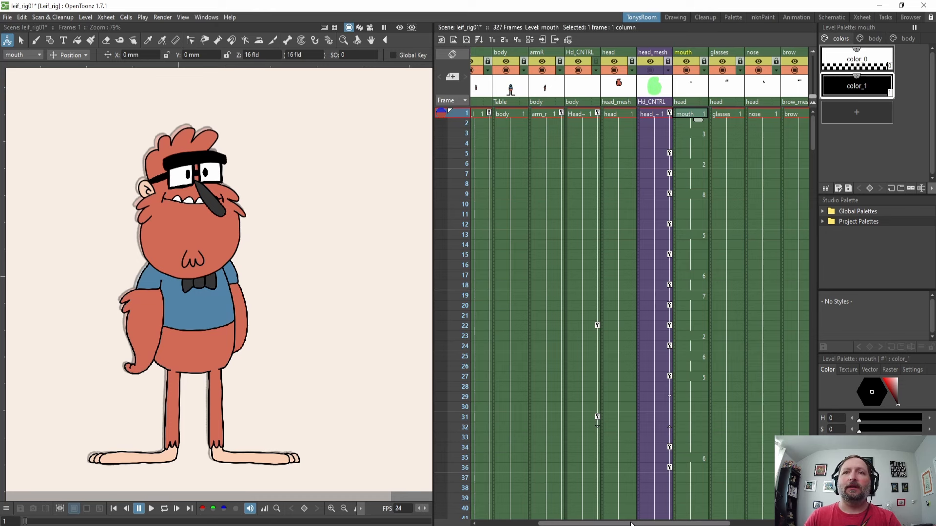
pyautogui.moveTo(629, 524); pyautogui.dragTo(529, 523)
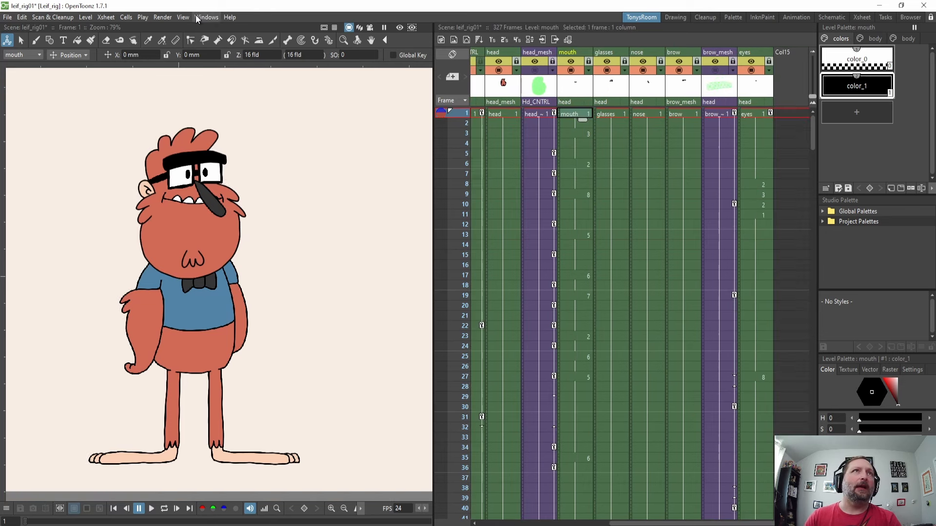
# Open the Level Strip for the mouth level and place it next to the character.
pyautogui.click(205, 17)
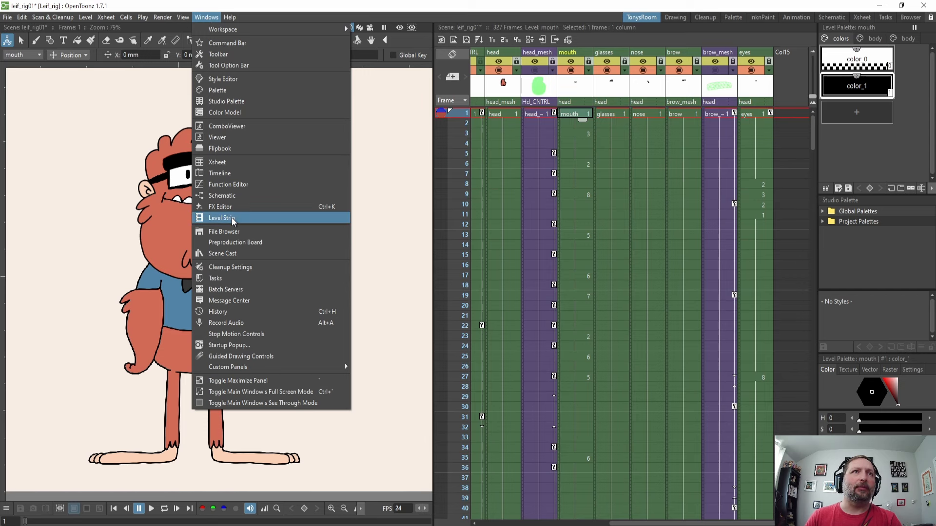
pyautogui.click(222, 218)
pyautogui.moveTo(548, 111); pyautogui.dragTo(443, 75)
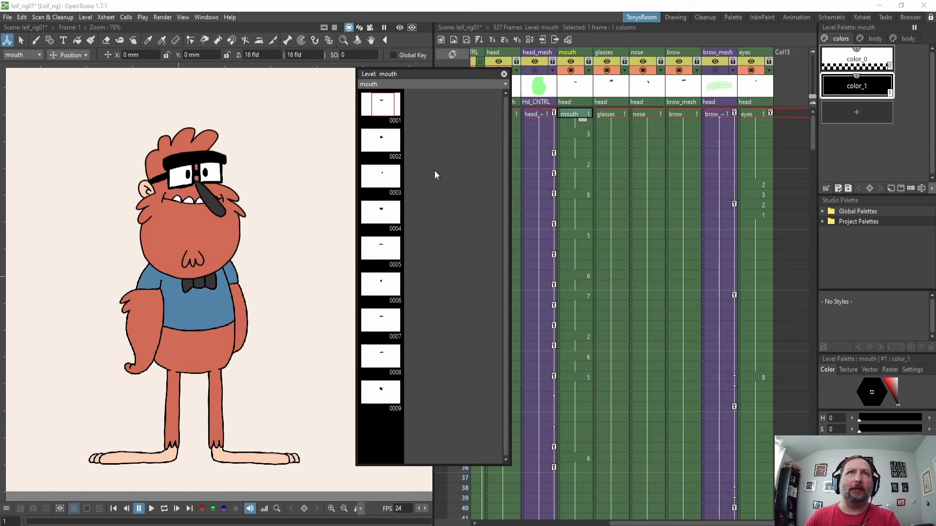
# Examine the mouth level's individual drawings, including 1, 3, 4, 5, 7, 8 and 9, and close the Level Strip.
pyautogui.click(375, 107)
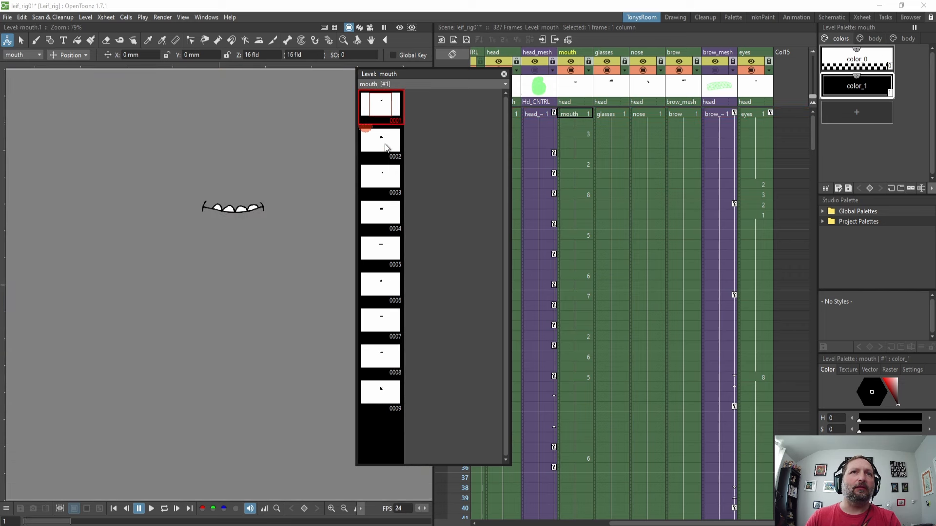
pyautogui.click(384, 400)
pyautogui.click(380, 363)
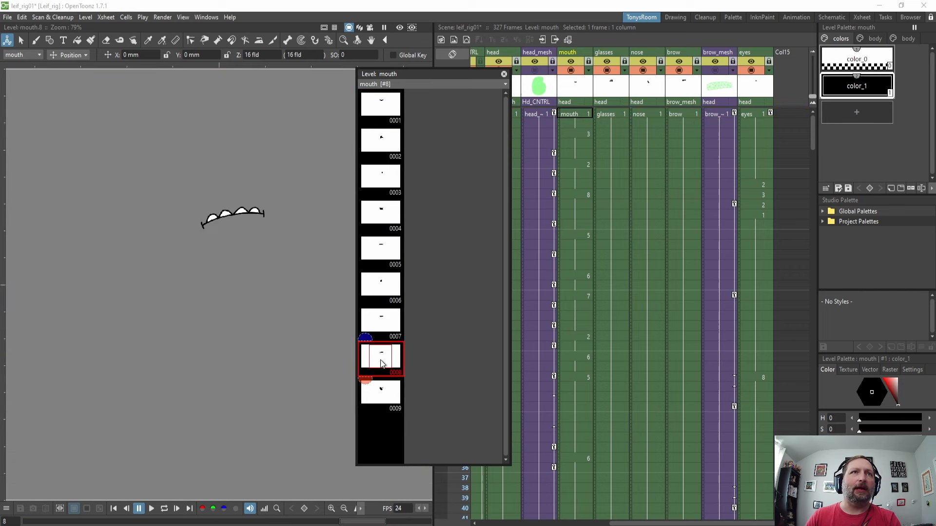
pyautogui.click(382, 390)
pyautogui.click(387, 366)
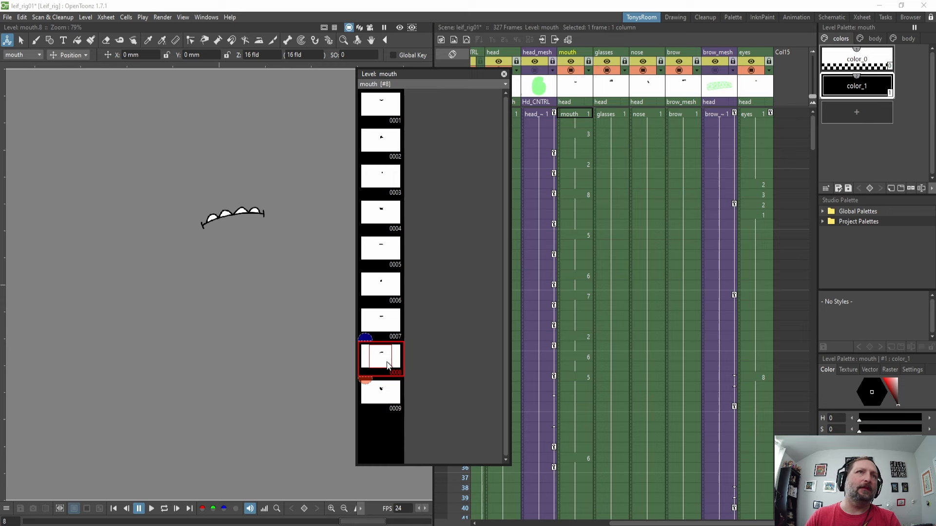
pyautogui.click(388, 404)
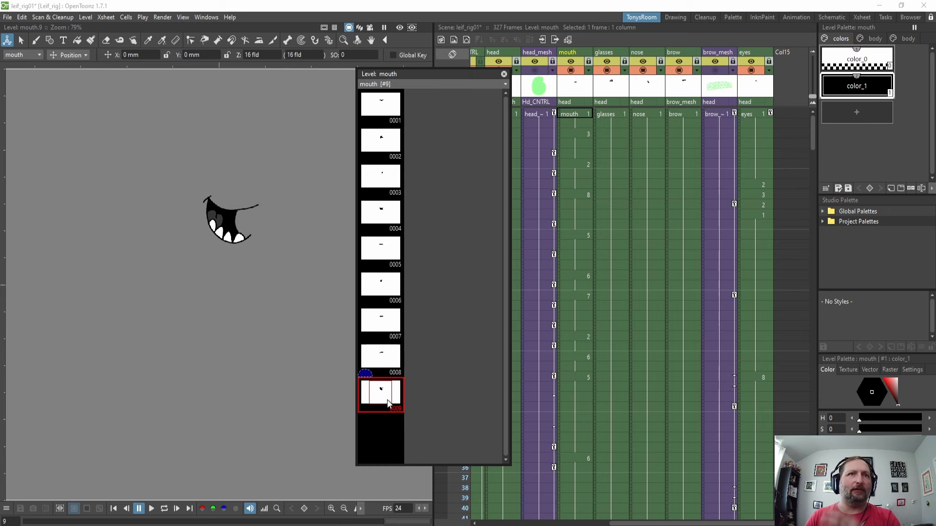
pyautogui.click(383, 321)
pyautogui.click(381, 182)
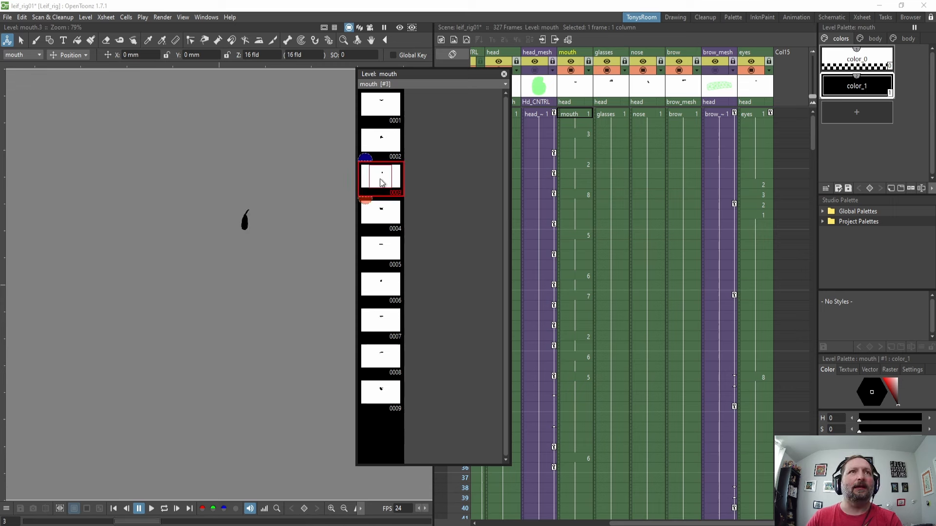
pyautogui.click(388, 224)
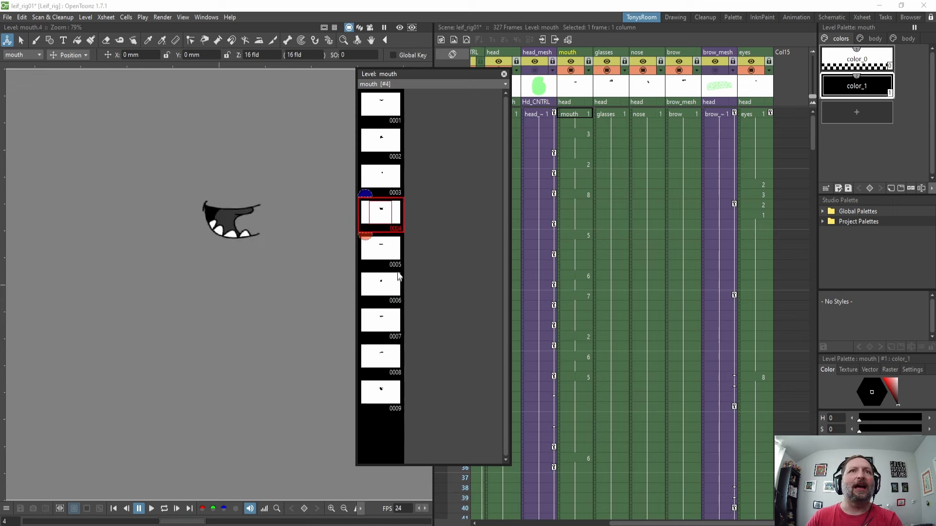
pyautogui.click(388, 248)
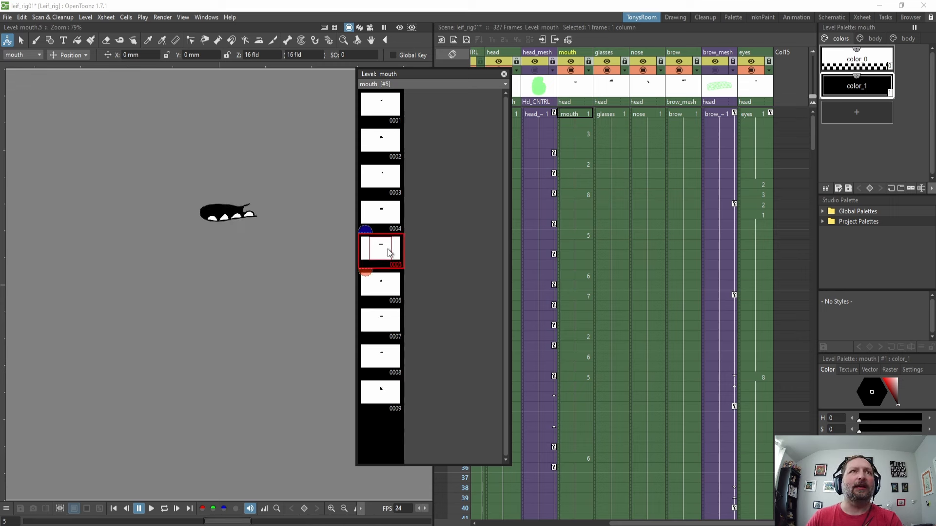
pyautogui.click(383, 392)
pyautogui.click(504, 75)
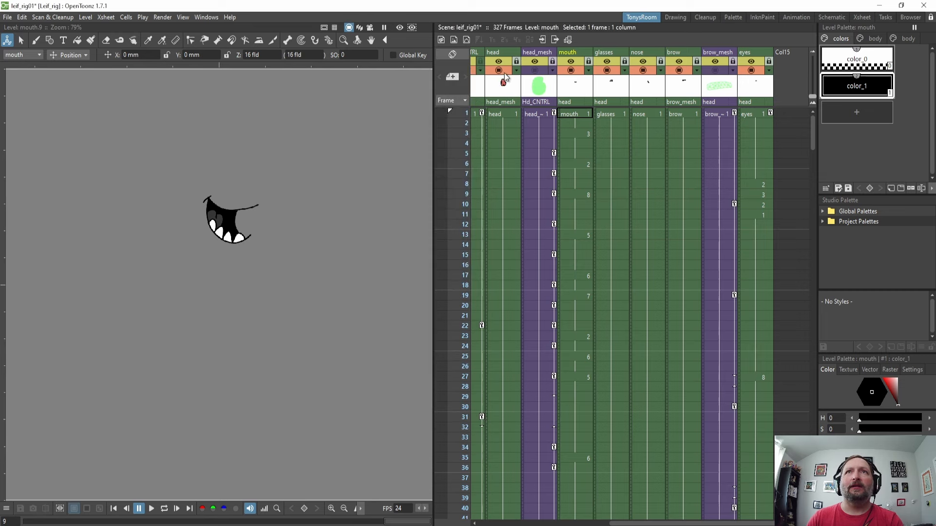
# Check the mouth drawings exposed at frames 3, 6 and 9 of the mouth column.
pyautogui.click(580, 133)
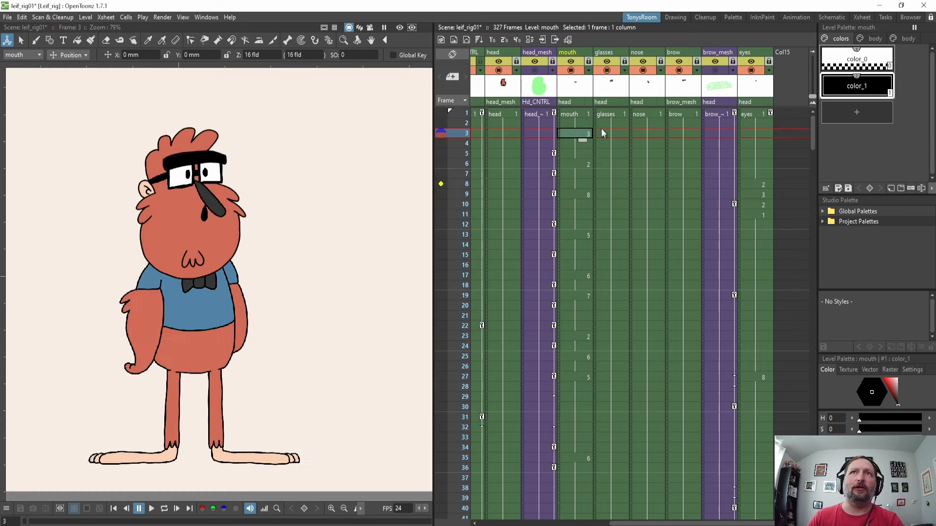
pyautogui.click(584, 165)
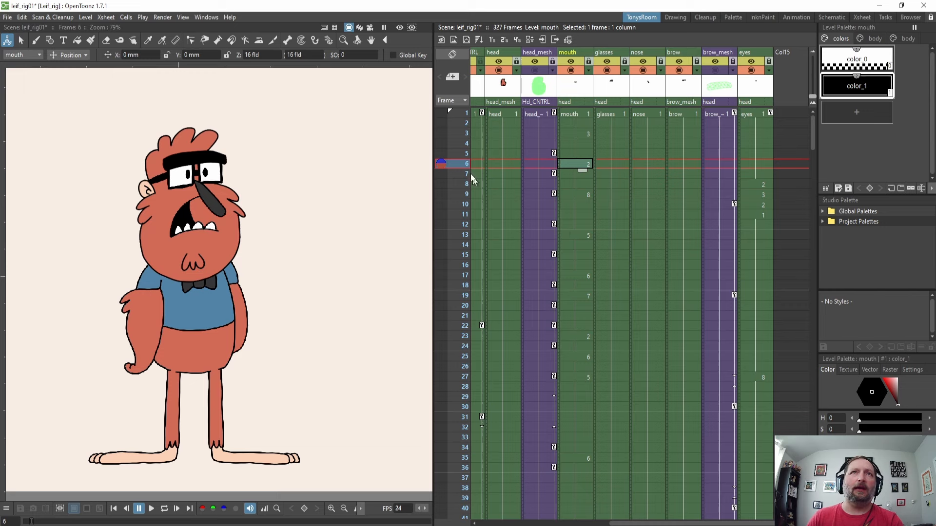
pyautogui.click(579, 194)
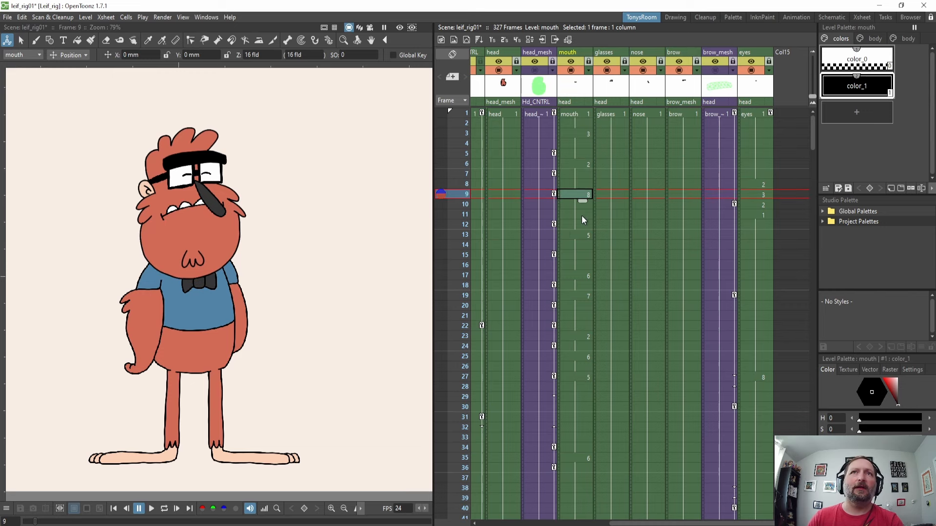
# Try to replace the mouth column's exposure at frame 11 with drawing 2.
pyautogui.click(583, 214)
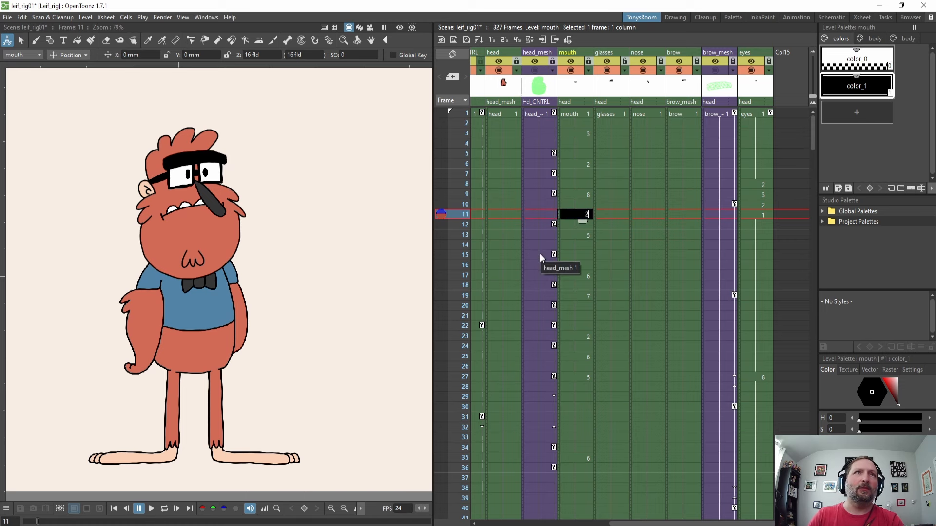
pyautogui.press('Return')
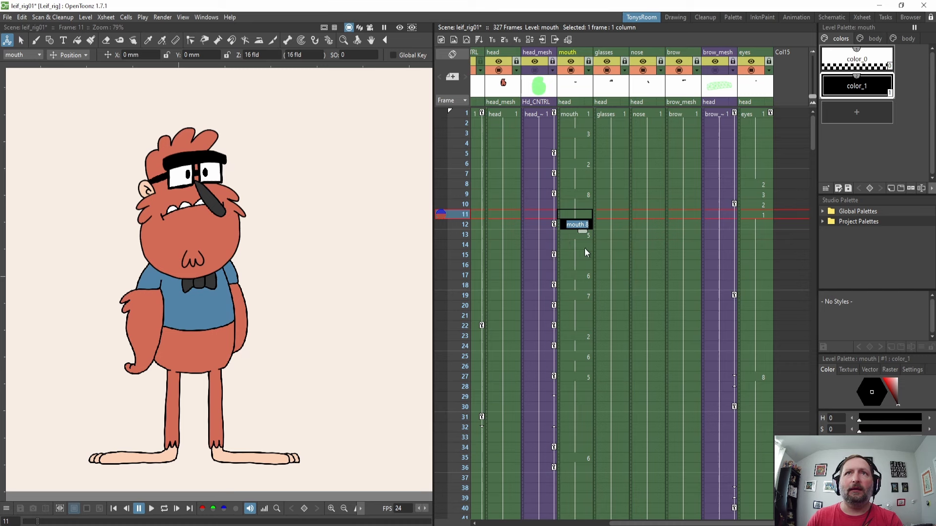
pyautogui.click(582, 224)
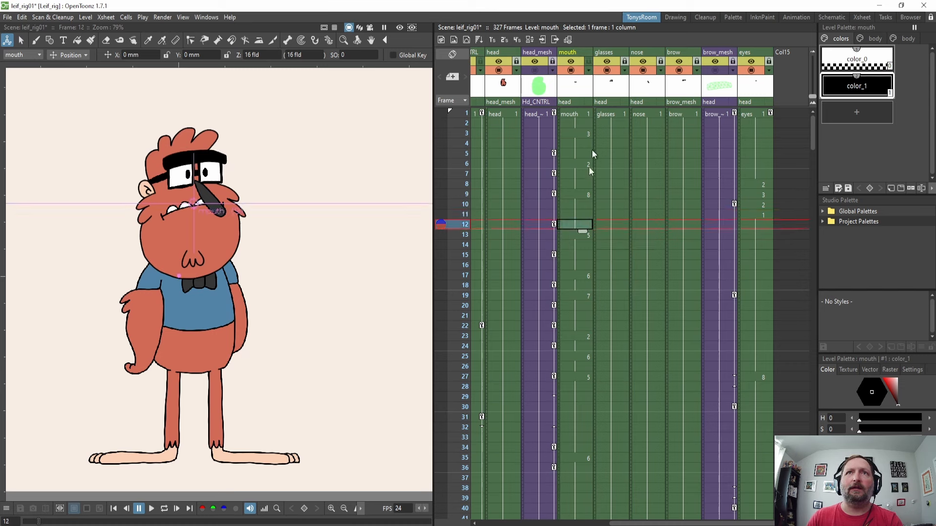
# Set the mouth column's cell at frame 11 to drawing 2 and compare it with frames 10 and 12.
pyautogui.doubleClick(579, 214)
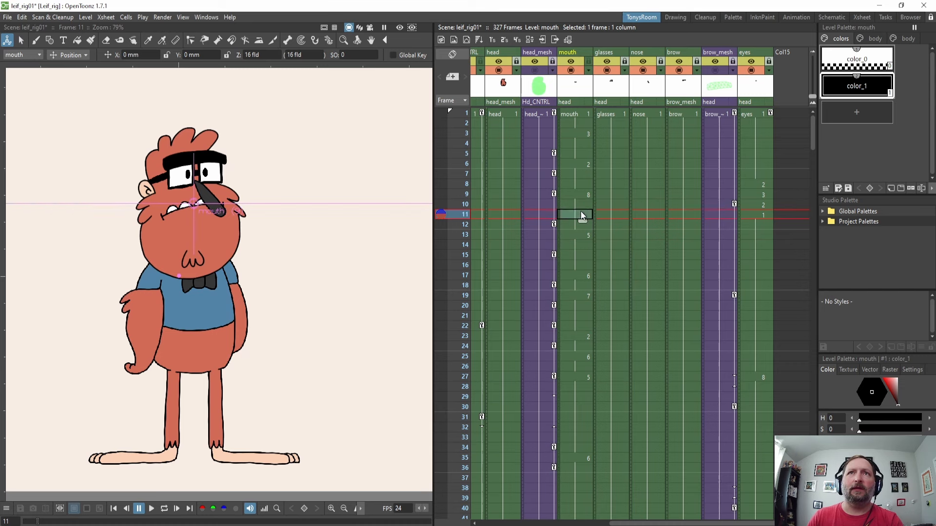
pyautogui.write('2')
pyautogui.press('Return')
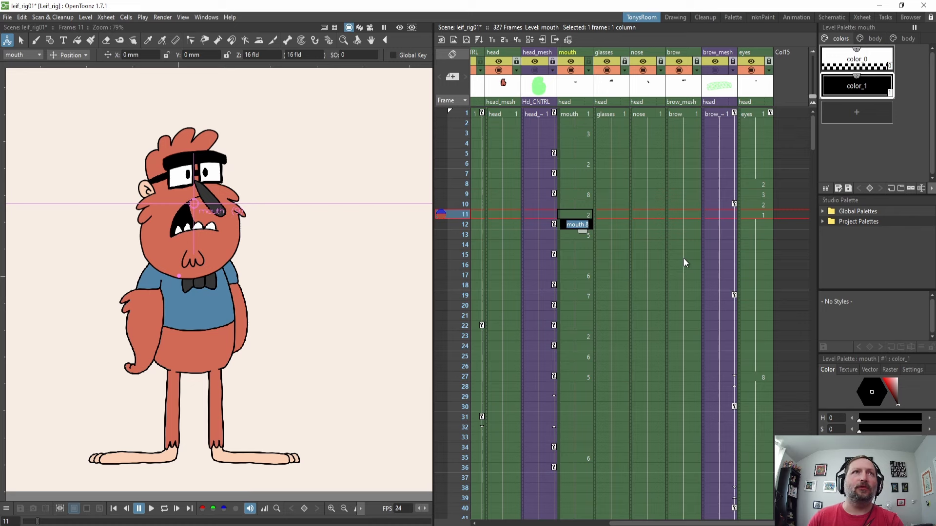
pyautogui.click(586, 206)
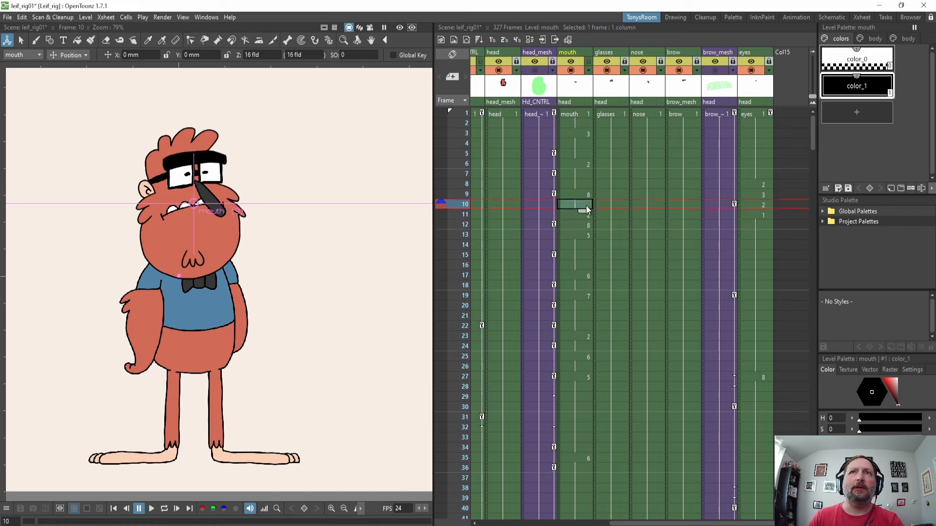
pyautogui.click(579, 224)
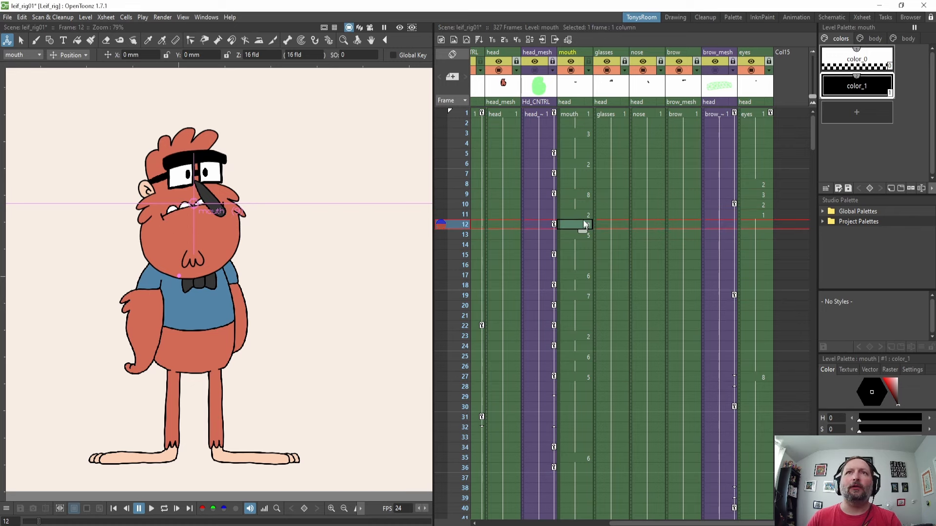
pyautogui.click(585, 217)
pyautogui.click(586, 225)
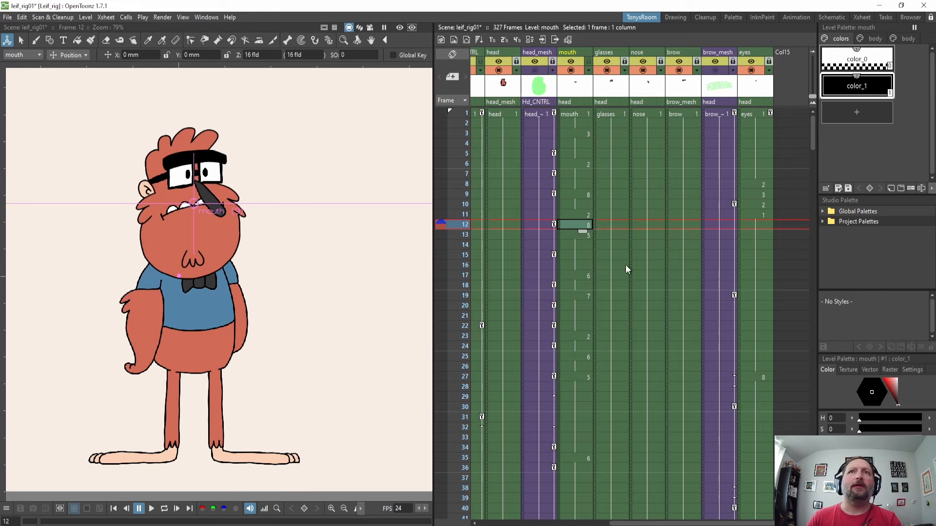
pyautogui.click(583, 215)
pyautogui.click(584, 224)
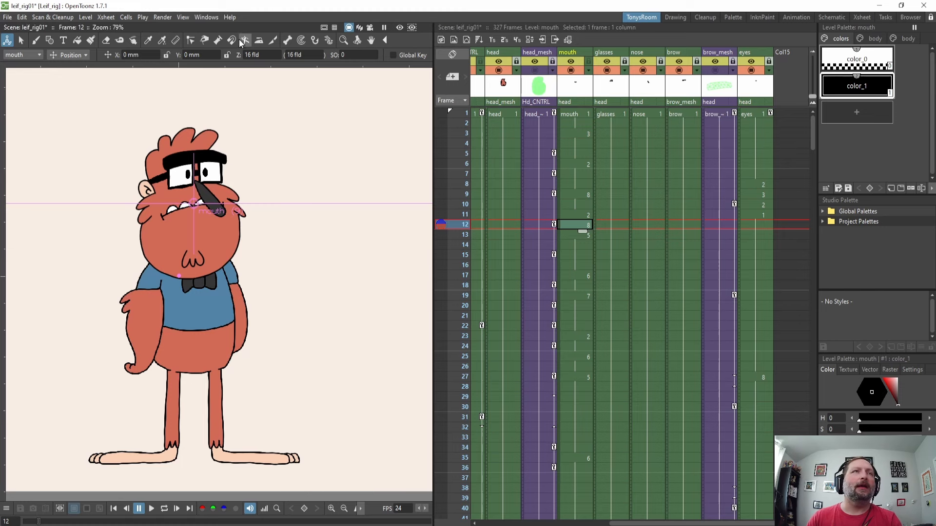
# Look up the Drawing Substitution Backward and Forward commands for the mouth cell at frame 12.
pyautogui.click(126, 17)
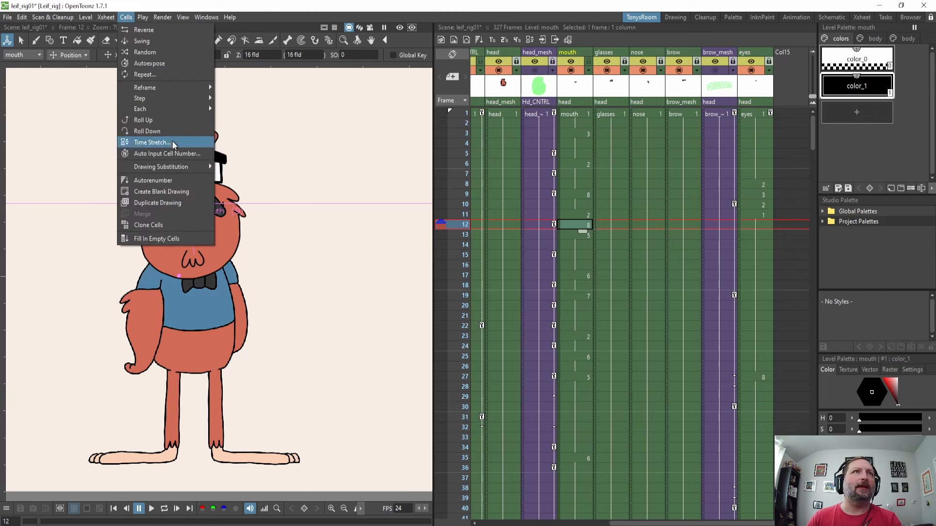
pyautogui.moveTo(176, 171)
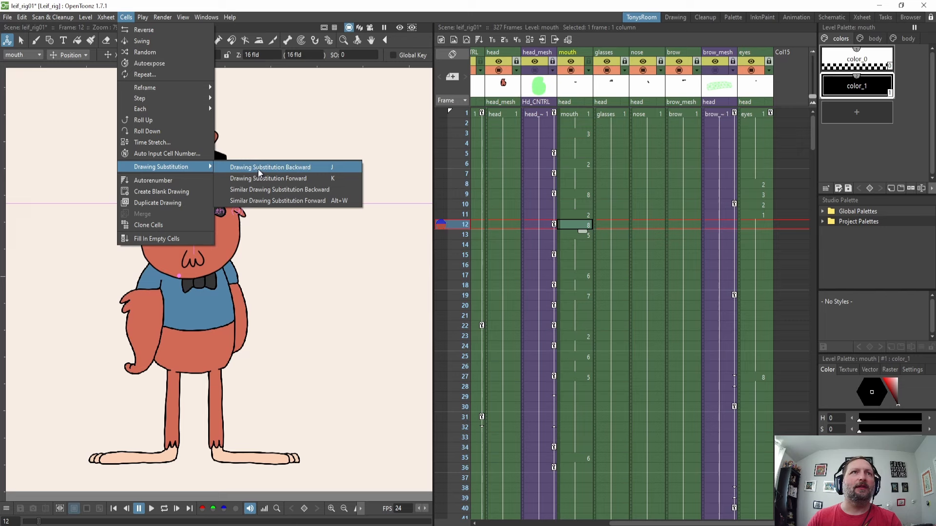
pyautogui.click(296, 169)
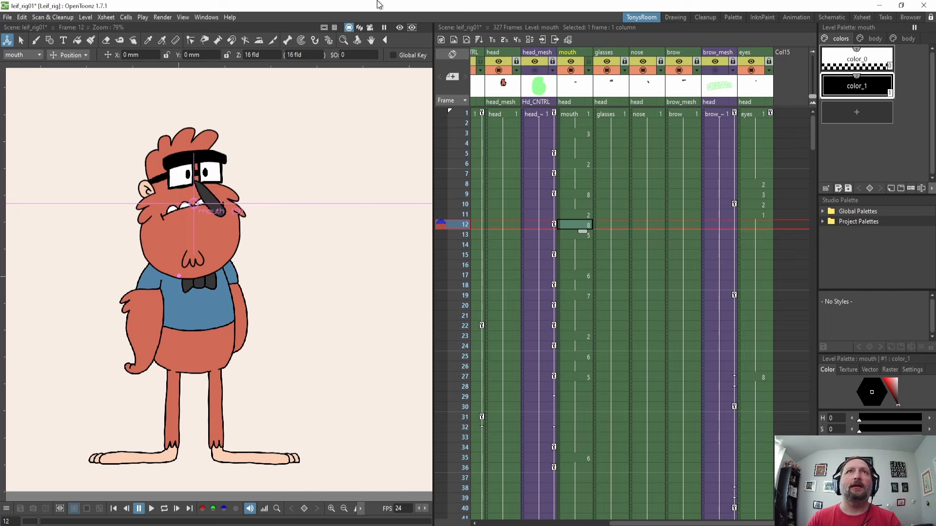
# Cycle backward through the mouth level's drawings in the mouth column's cell at frame 12.
pyautogui.click(587, 217)
pyautogui.click(586, 225)
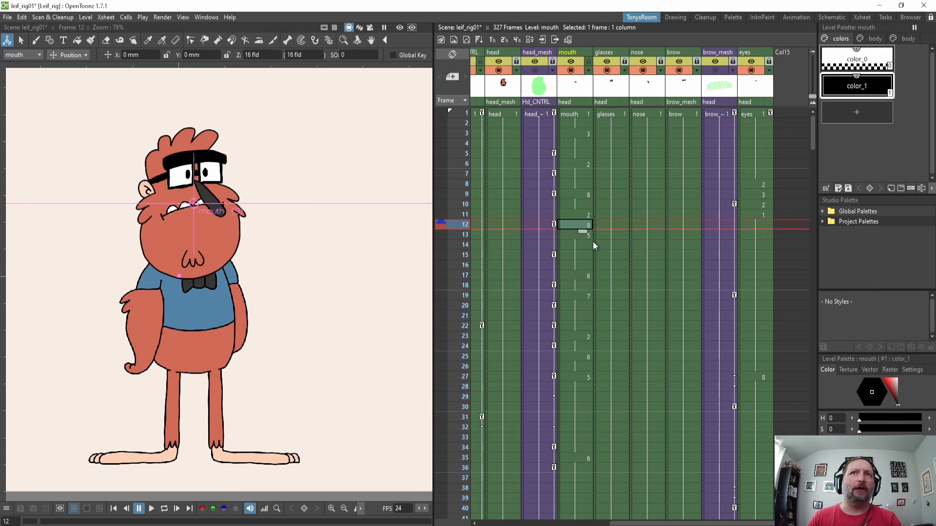
pyautogui.press('q')
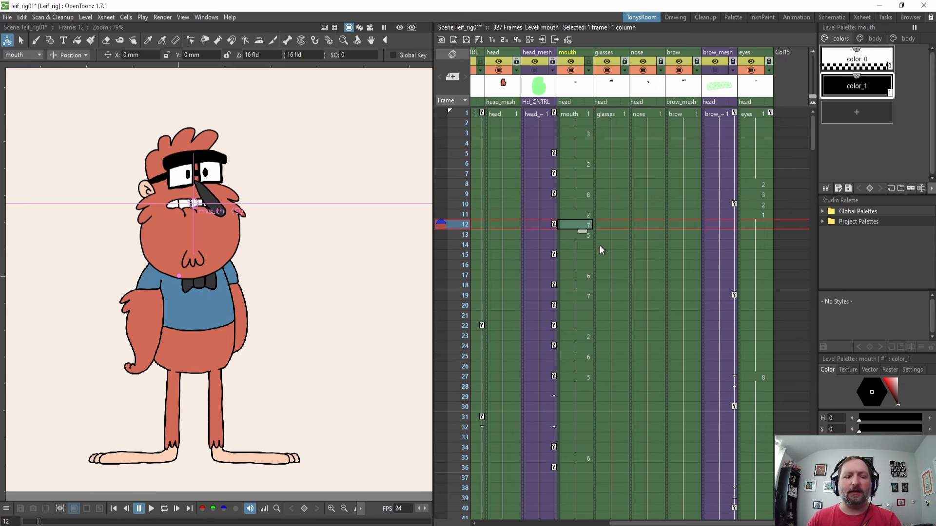
pyautogui.press('q')
pyautogui.press('q')
pyautogui.press('q')
pyautogui.press('q')
pyautogui.press('q')
pyautogui.press('q')
pyautogui.press('q')
pyautogui.press('q')
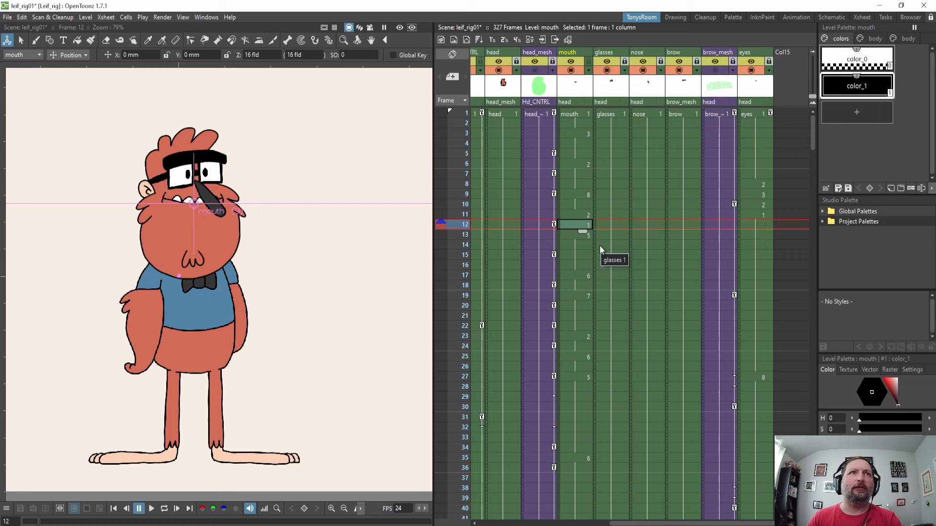
pyautogui.press('q')
pyautogui.press('q')
pyautogui.press('q')
pyautogui.press('q')
pyautogui.press('q')
pyautogui.press('q')
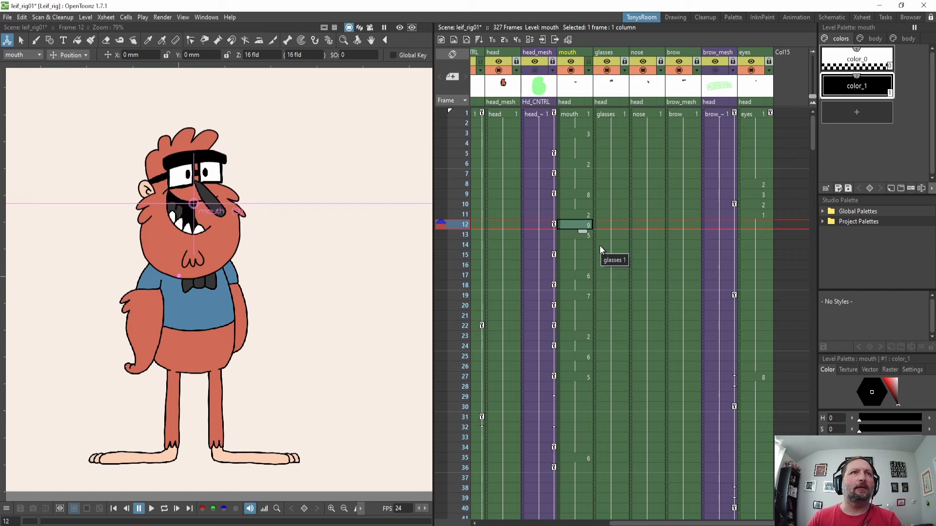
# Step back and forth through the mouth drawings at frame 12 and settle on drawing 9.
pyautogui.press('w')
pyautogui.press('w')
pyautogui.press('q')
pyautogui.press('q')
pyautogui.press('q')
pyautogui.press('q')
pyautogui.press('q')
pyautogui.press('q')
pyautogui.press('q')
pyautogui.press('q')
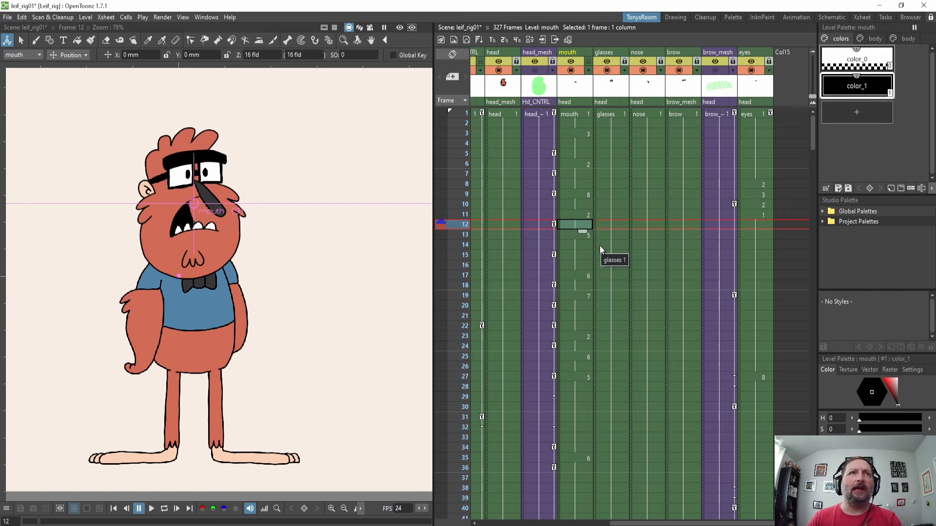
pyautogui.press('q')
pyautogui.press('q')
pyautogui.press('q')
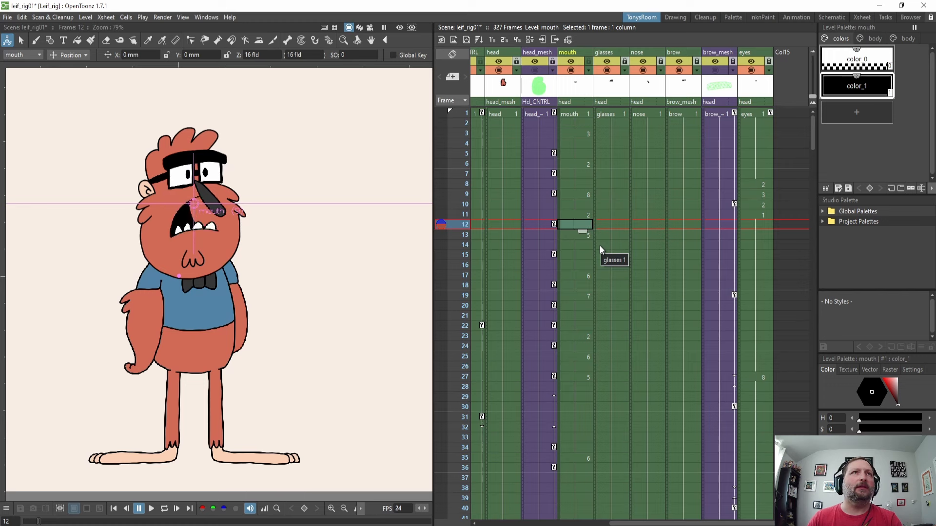
pyautogui.press('w')
pyautogui.press('w')
pyautogui.press('w')
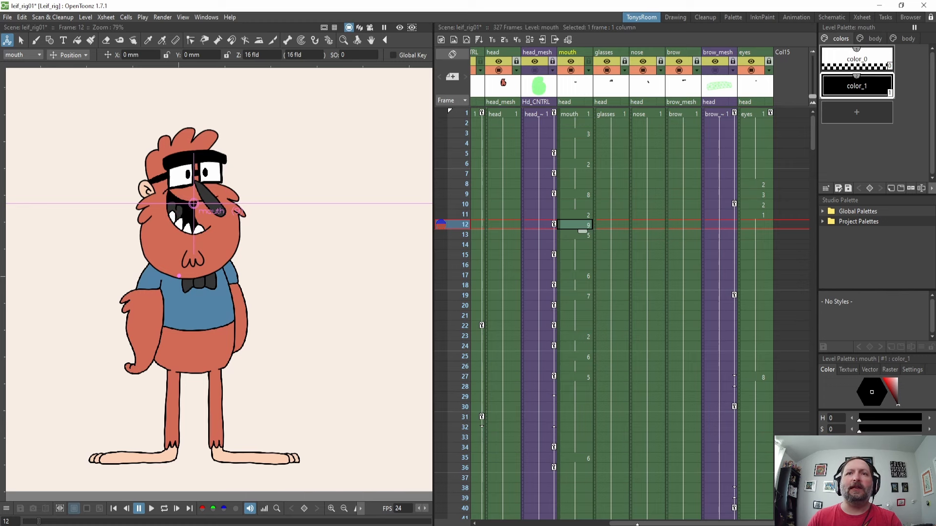
# Check the blink drawings in the eyes column at frames 8 to 10 and the eye drawing at frame 27.
pyautogui.click(647, 518)
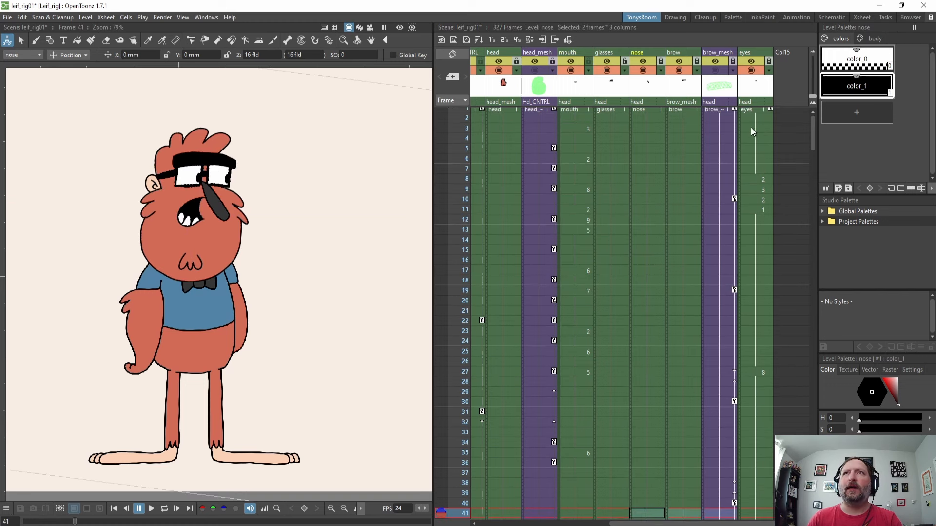
pyautogui.click(760, 178)
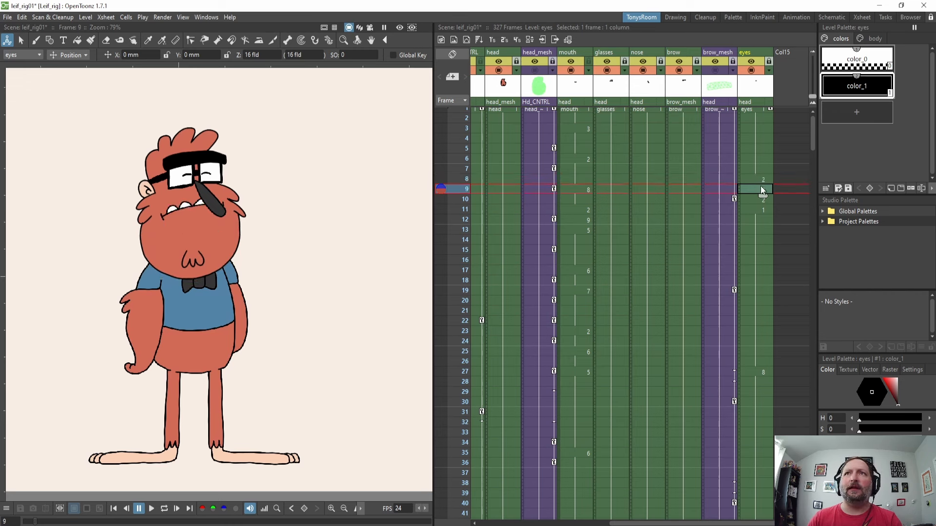
pyautogui.click(760, 190)
pyautogui.moveTo(757, 168); pyautogui.dragTo(757, 159)
pyautogui.click(756, 179)
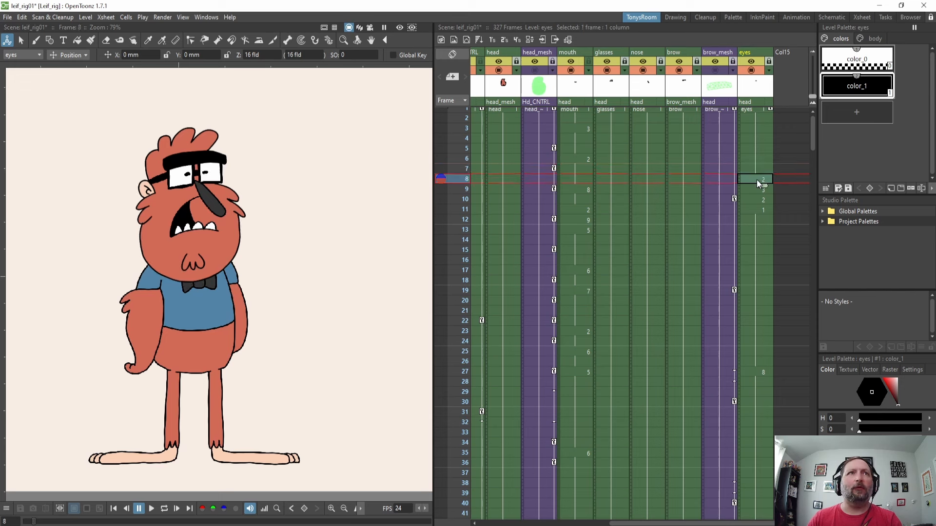
pyautogui.click(757, 191)
pyautogui.click(756, 201)
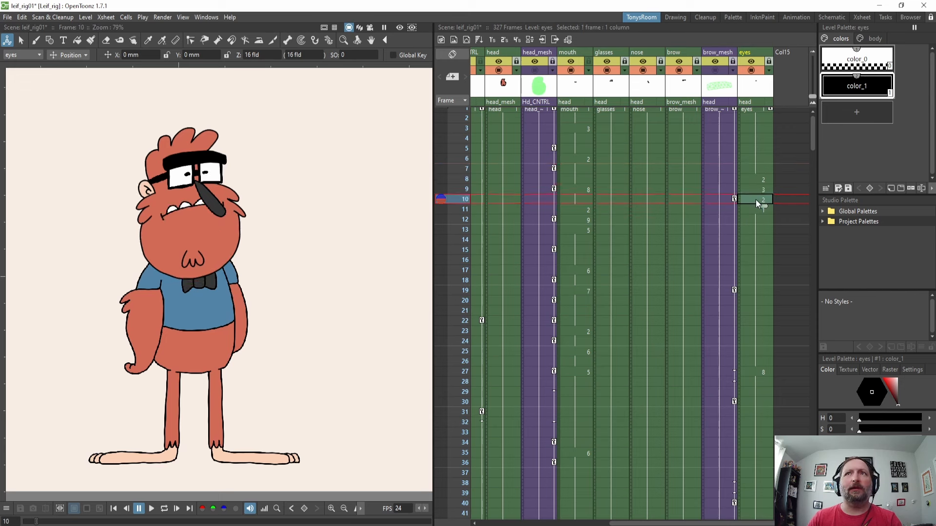
pyautogui.click(756, 169)
pyautogui.click(761, 373)
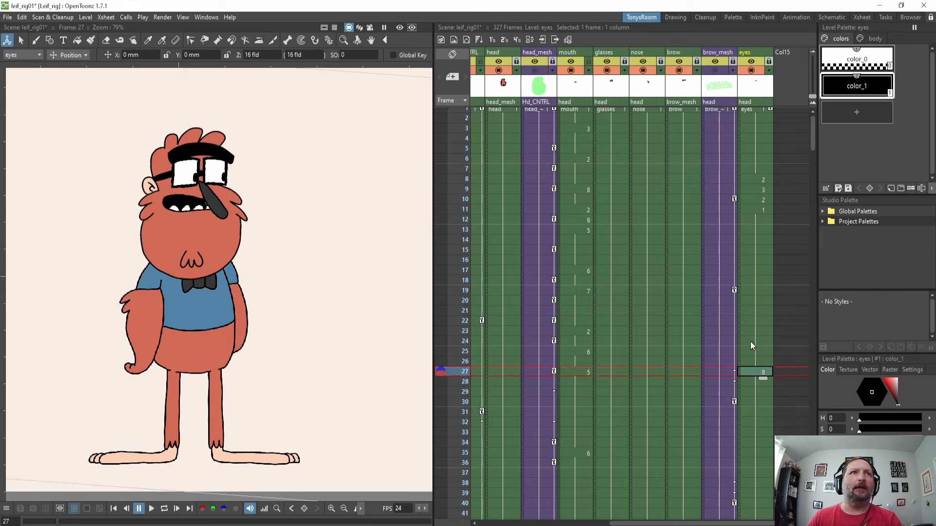
# Cycle forward through the eye drawings in the eyes column's cell at frame 71.
pyautogui.scroll(-2, 768, 350)
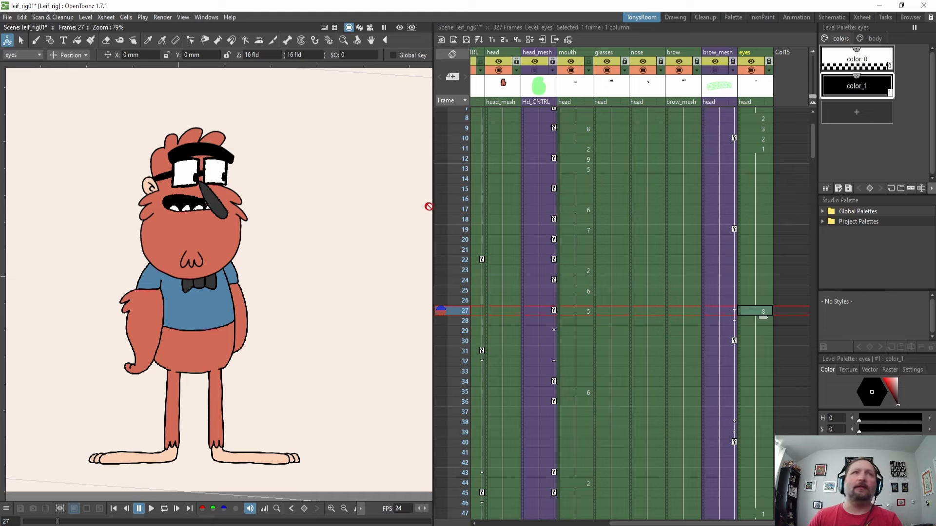
pyautogui.scroll(-6, 748, 291)
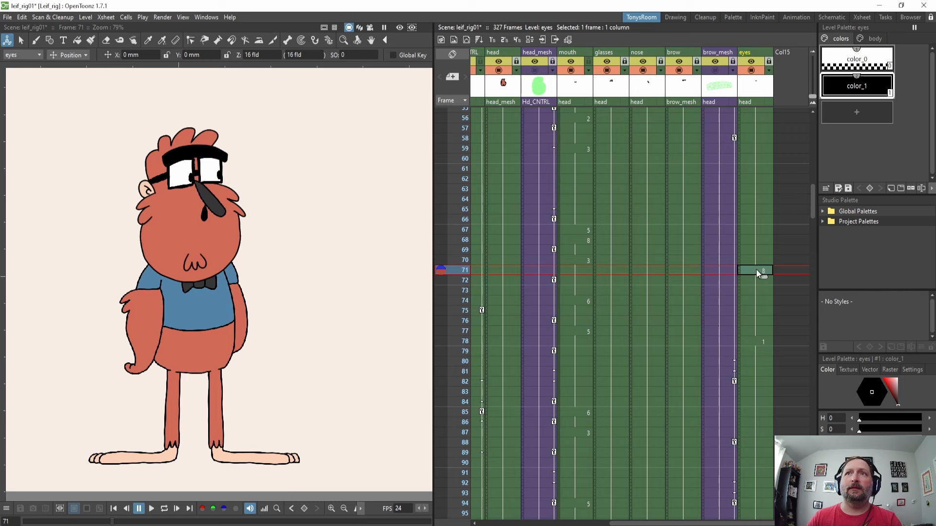
pyautogui.doubleClick(756, 269)
pyautogui.click(763, 265)
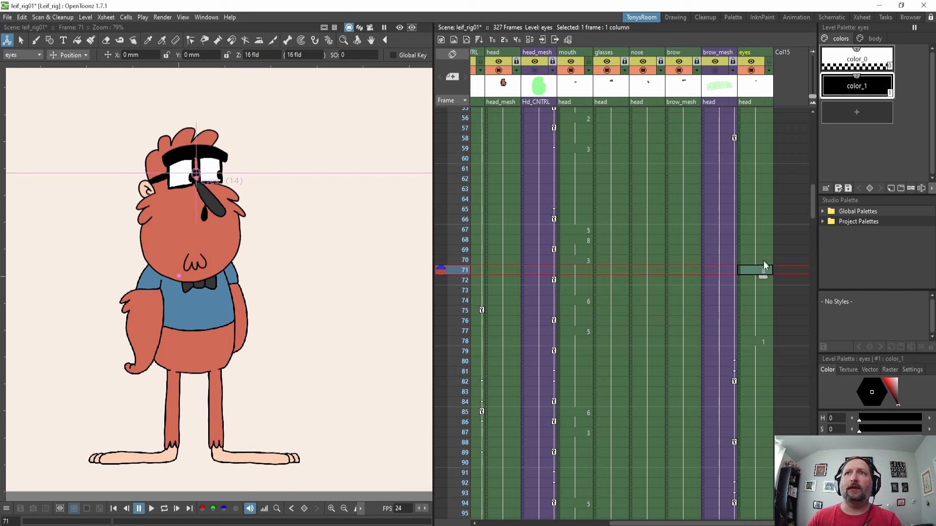
pyautogui.press('w')
pyautogui.press('w')
pyautogui.press('w')
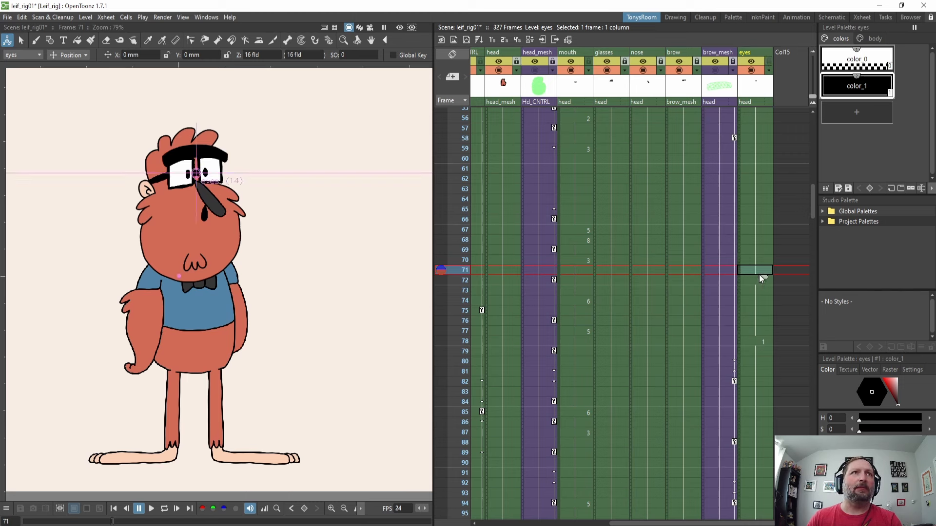
pyautogui.press('w')
pyautogui.press('w')
pyautogui.press('w')
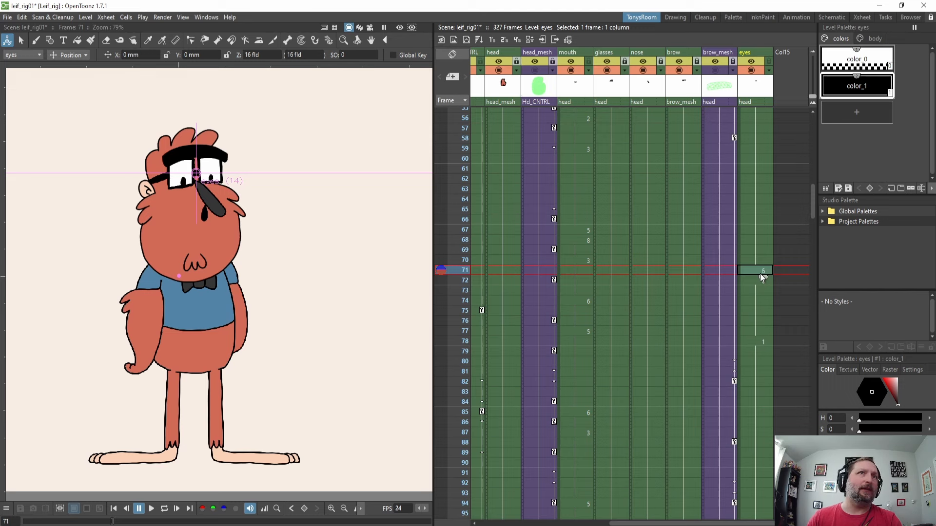
pyautogui.press('w')
pyautogui.press('w')
pyautogui.press('w')
pyautogui.press('w')
pyautogui.press('w')
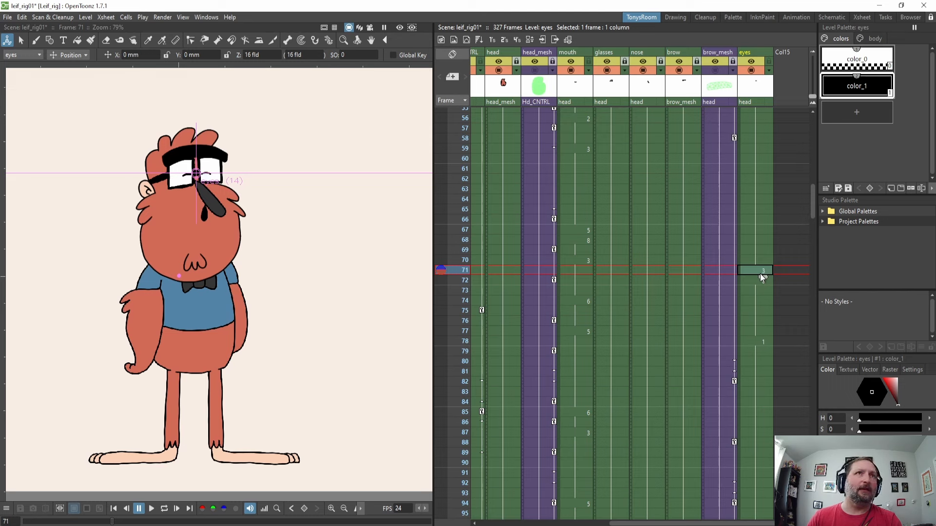
# Substitute drawing 4 in the eyes column's cell at frame 71.
pyautogui.press('q')
pyautogui.press('q')
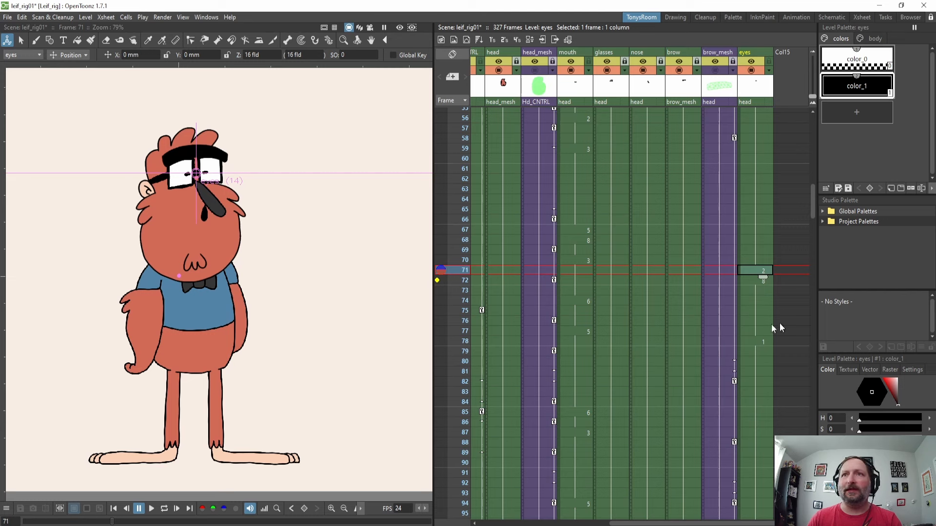
pyautogui.press('w')
pyautogui.press('w')
pyautogui.press('w')
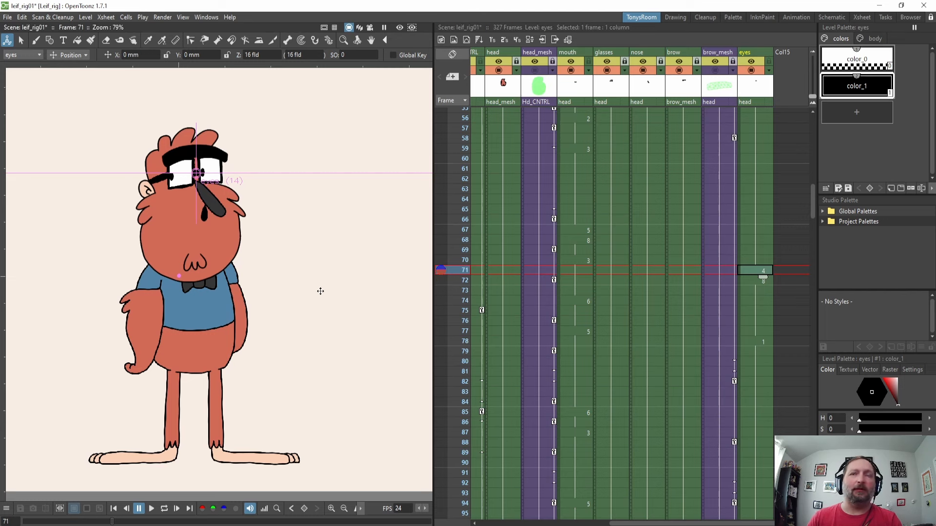
# Select the head column and scrub the animation from frame 59 to frame 68.
pyautogui.scroll(-2, 690, 336)
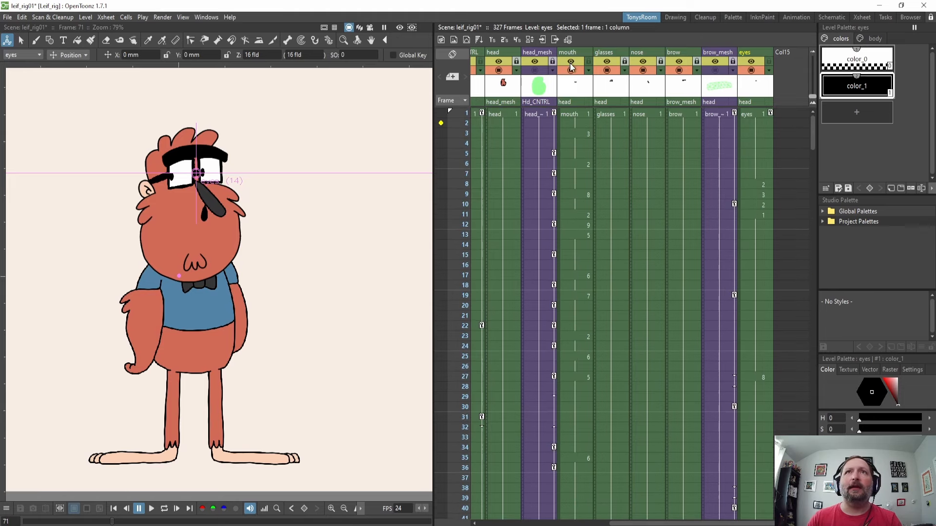
pyautogui.click(497, 53)
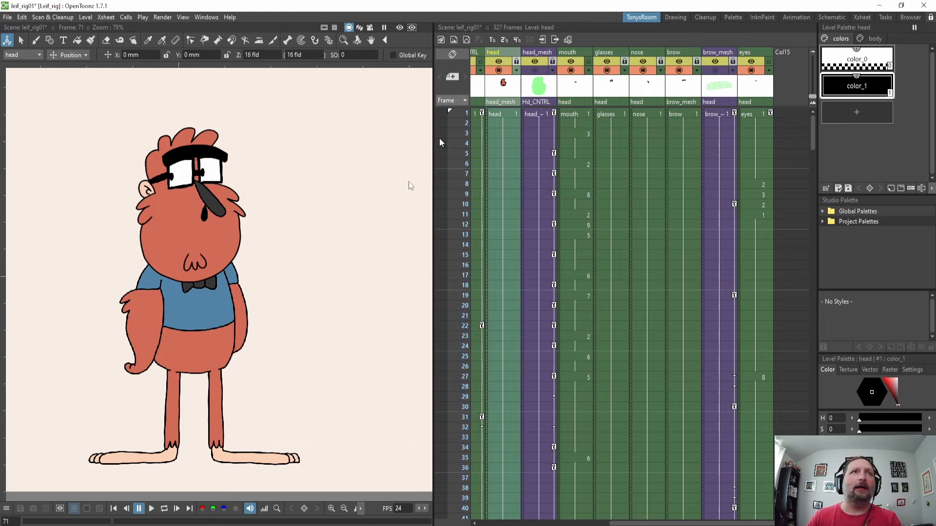
pyautogui.click(96, 521)
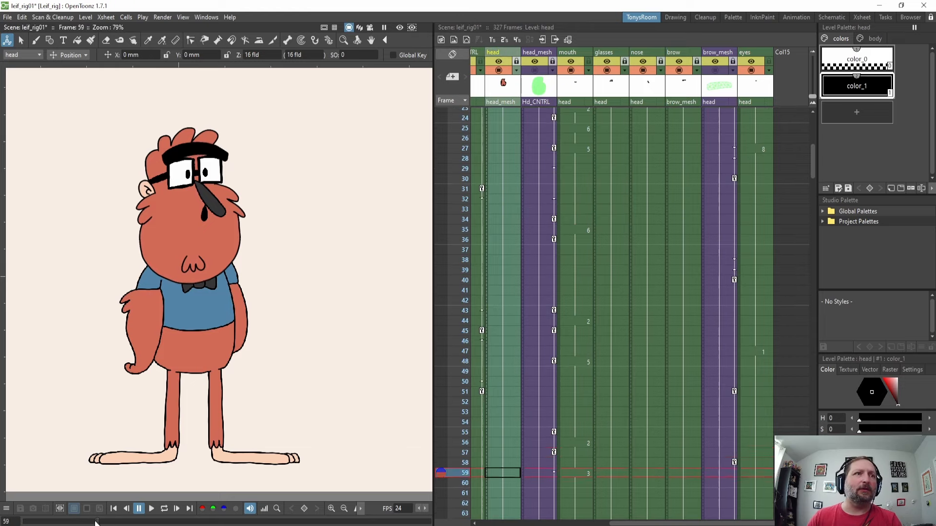
pyautogui.moveTo(96, 522); pyautogui.dragTo(108, 523)
pyautogui.scroll(2, 508, 66)
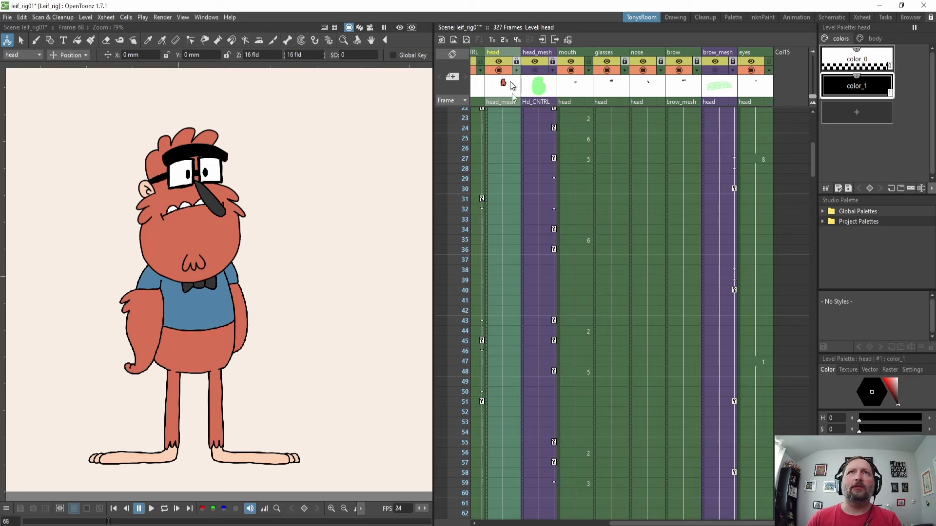
pyautogui.scroll(2, 516, 131)
# Return to frame 1, make the head_mesh column visible in the viewer and select its first cell.
pyautogui.press('alt+')
pyautogui.click(540, 78)
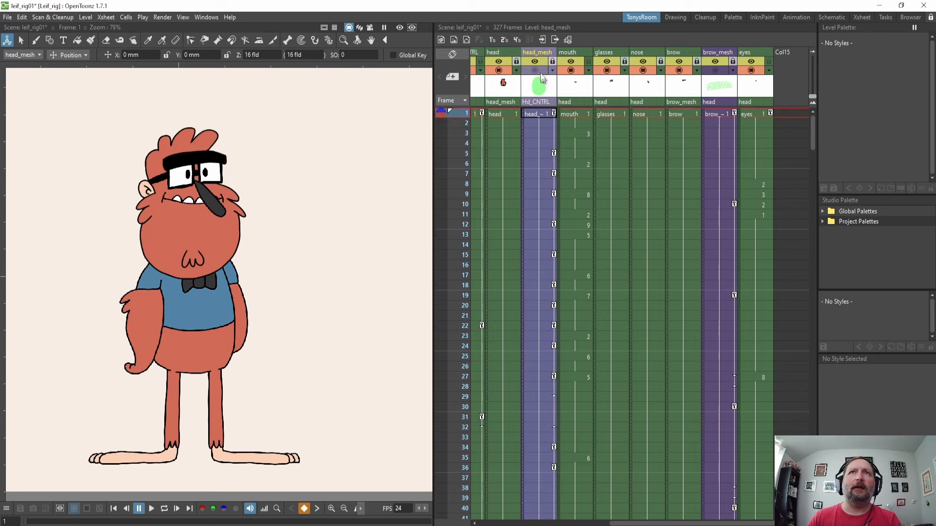
pyautogui.click(538, 70)
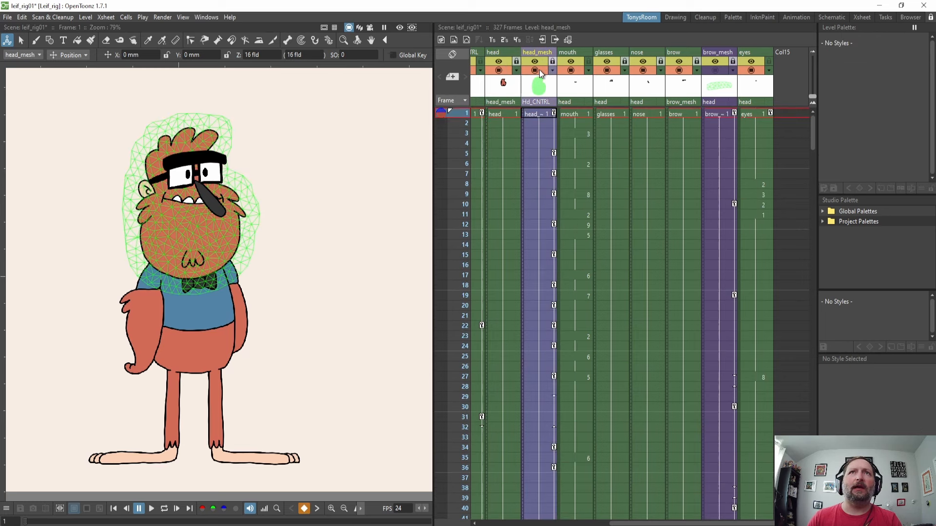
pyautogui.click(545, 114)
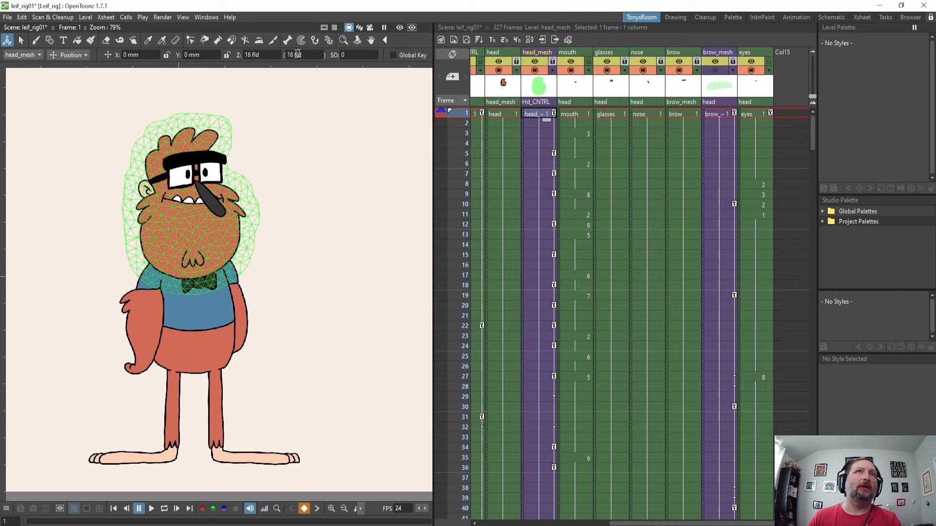
# Activate the Plastic tool on the head mesh and set its mode to Animate.
pyautogui.click(328, 40)
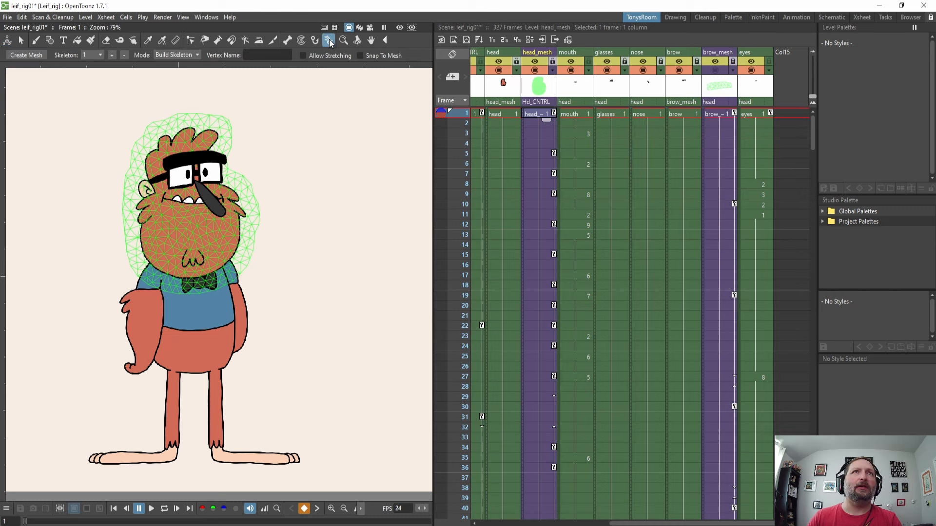
pyautogui.click(184, 55)
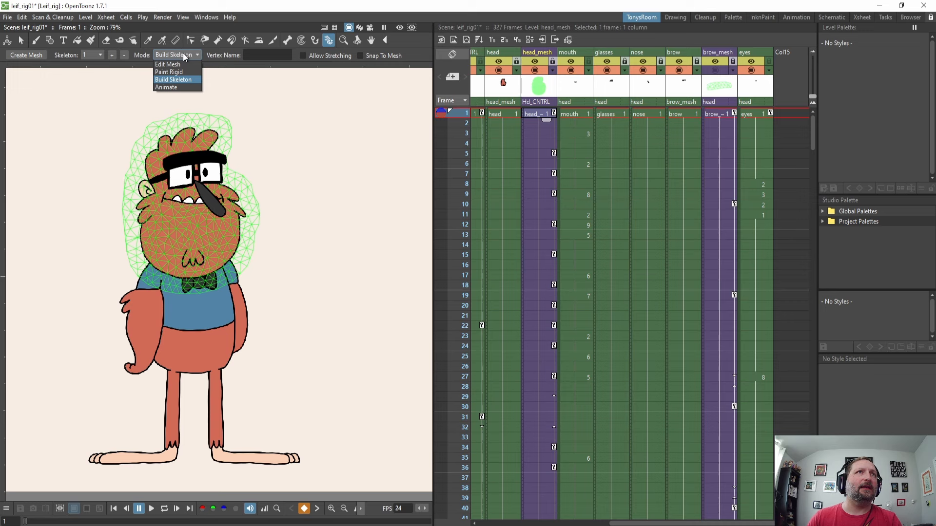
pyautogui.click(177, 88)
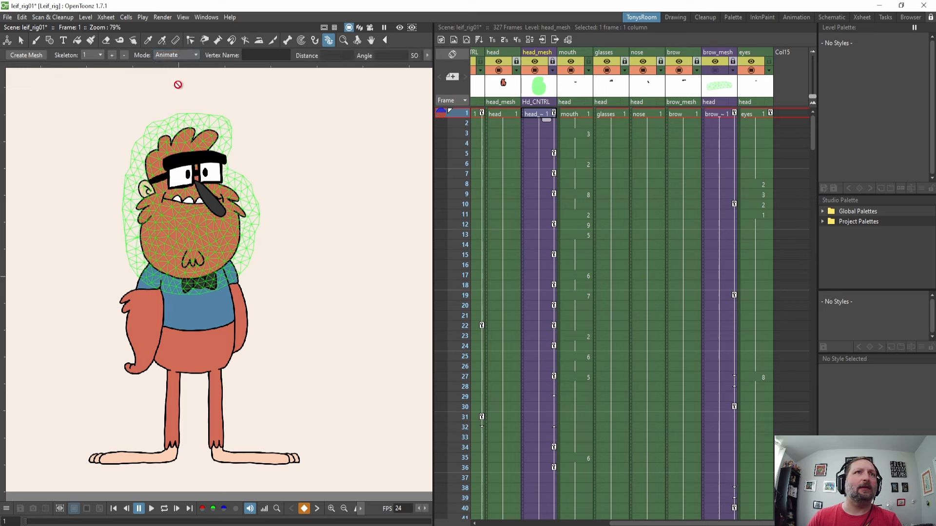
# Deform the head mesh at frame 1 by moving the ear-side cheek vertex inward to an angle of about -5.15°.
pyautogui.scroll(1, 204, 219)
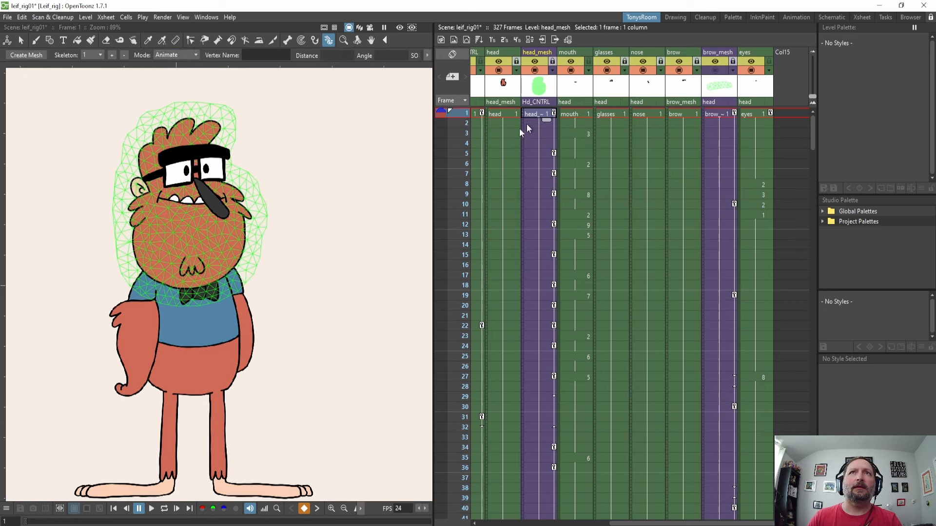
pyautogui.scroll(2, 297, 165)
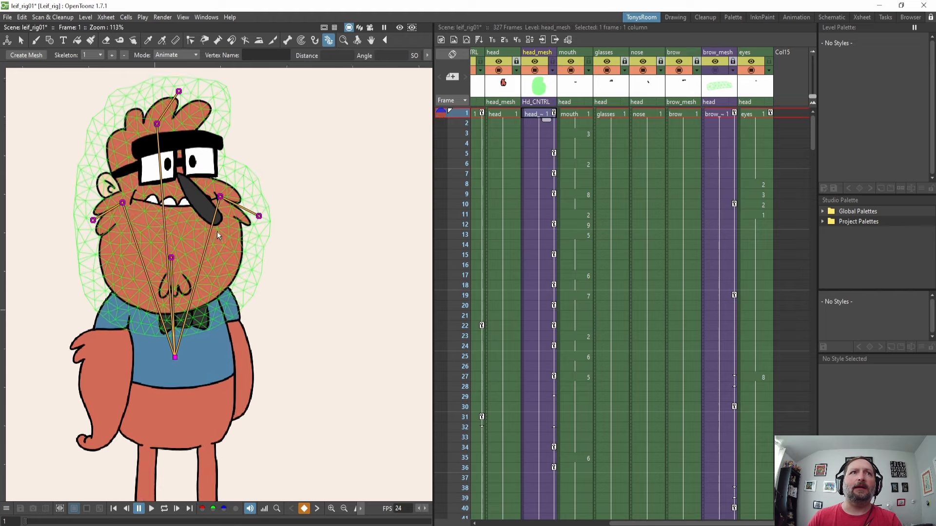
pyautogui.moveTo(217, 236); pyautogui.dragTo(299, 286)
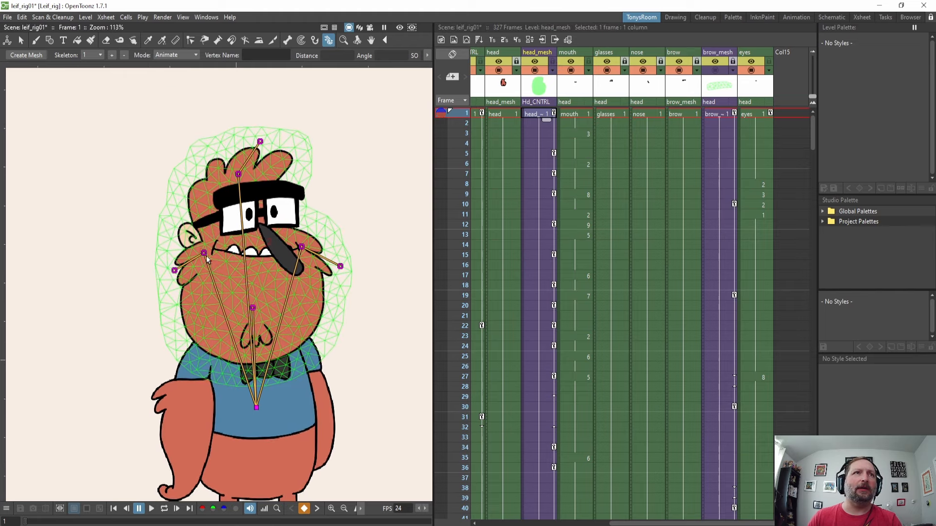
pyautogui.moveTo(207, 260); pyautogui.dragTo(224, 271)
pyautogui.rightClick(223, 270)
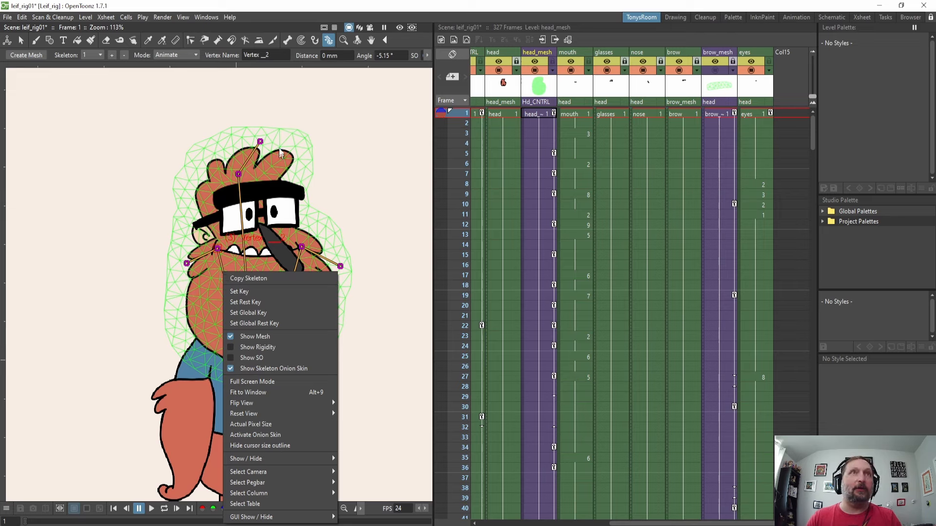
pyautogui.click(340, 102)
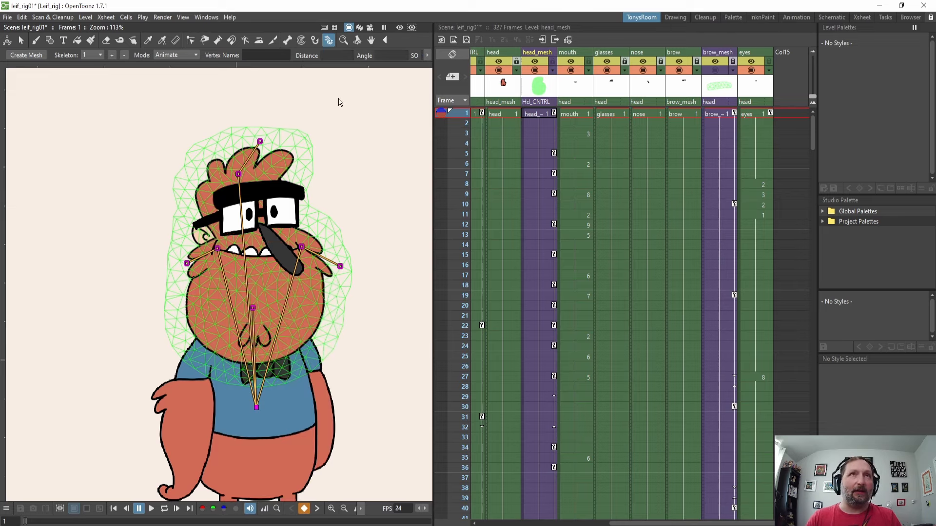
# Move the head mesh's chin vertex sideways at frame 1 to an angle of about -2° and deselect it.
pyautogui.click(252, 308)
pyautogui.moveTo(253, 310); pyautogui.dragTo(256, 317)
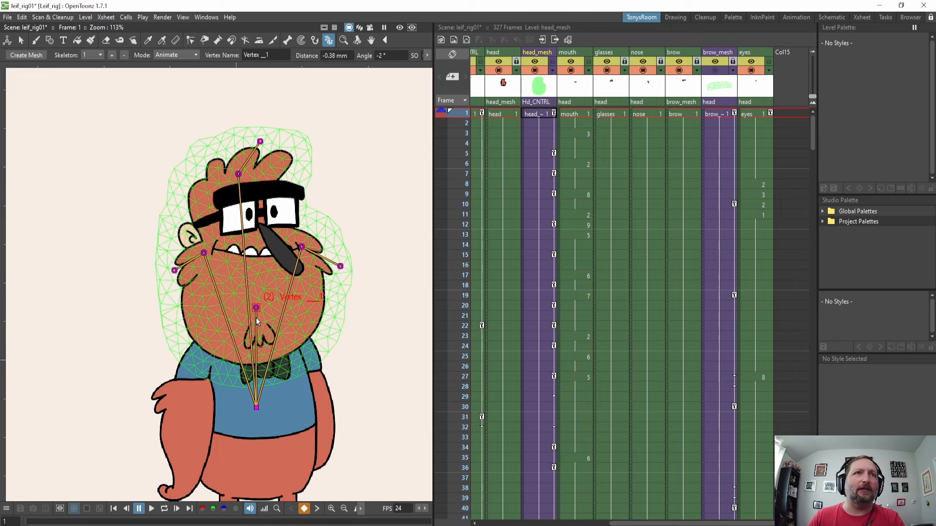
pyautogui.rightClick(256, 318)
pyautogui.click(369, 106)
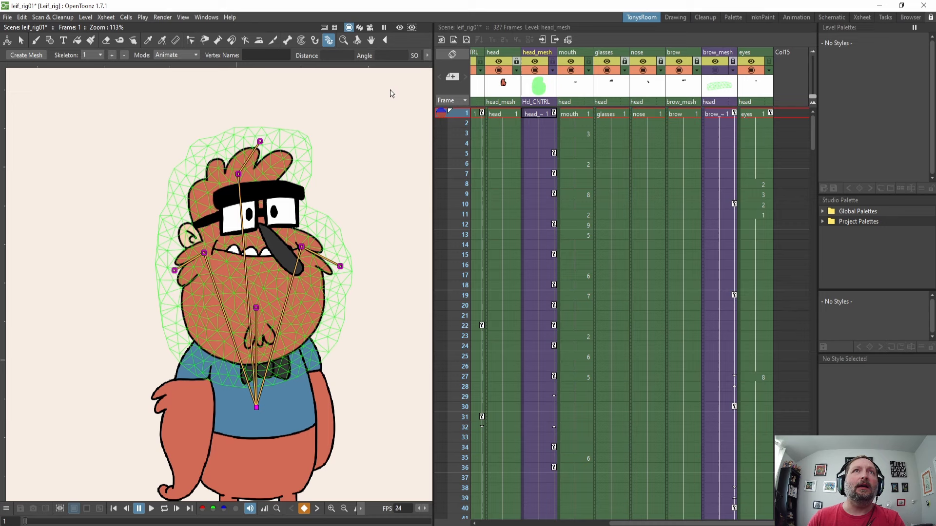
# Turn off Keep Distance for the Plastic tool and move the head mesh's chin vertex freely.
pyautogui.click(427, 55)
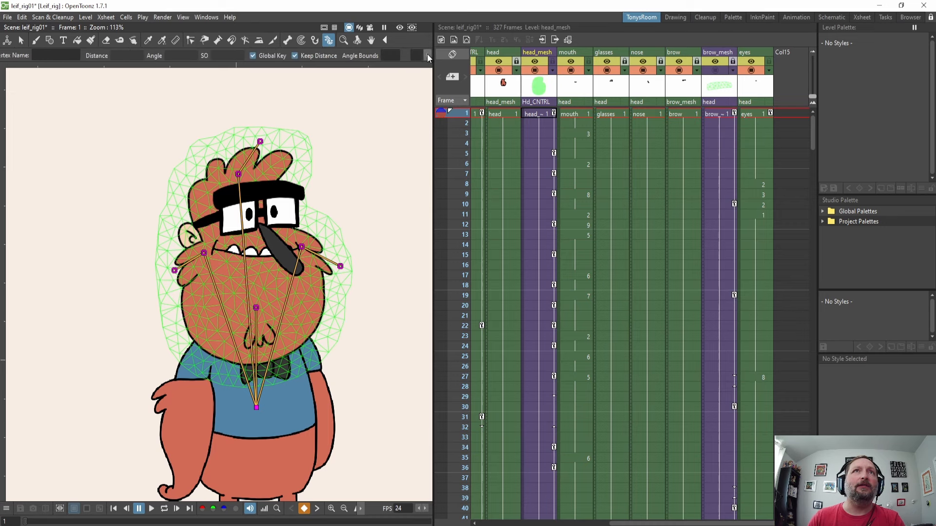
pyautogui.click(293, 56)
pyautogui.moveTo(258, 317)
pyautogui.mouseDown()
pyautogui.moveTo(266, 325)
pyautogui.moveTo(256, 315)
pyautogui.mouseUp()
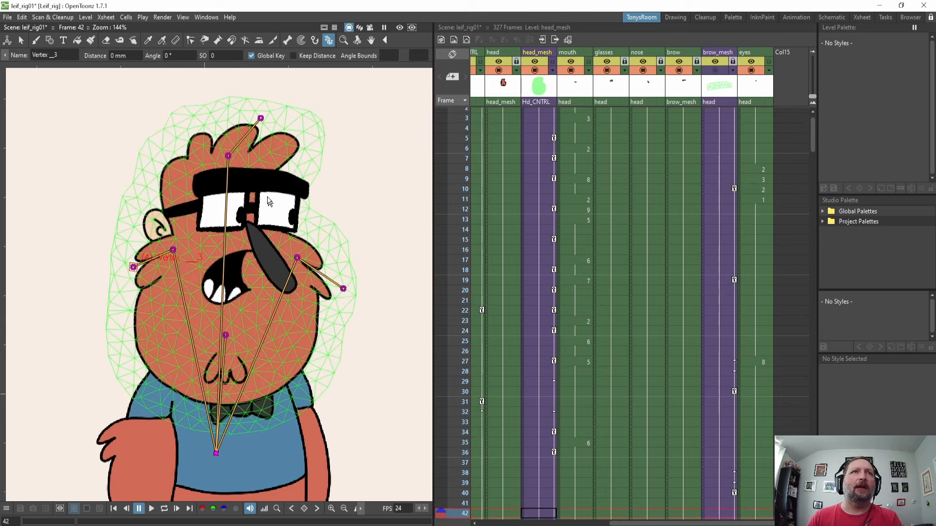
# Make the brow_mesh column visible in the viewer and select its first cell at frame 1.
pyautogui.click(267, 178)
pyautogui.scroll(1, 624, 131)
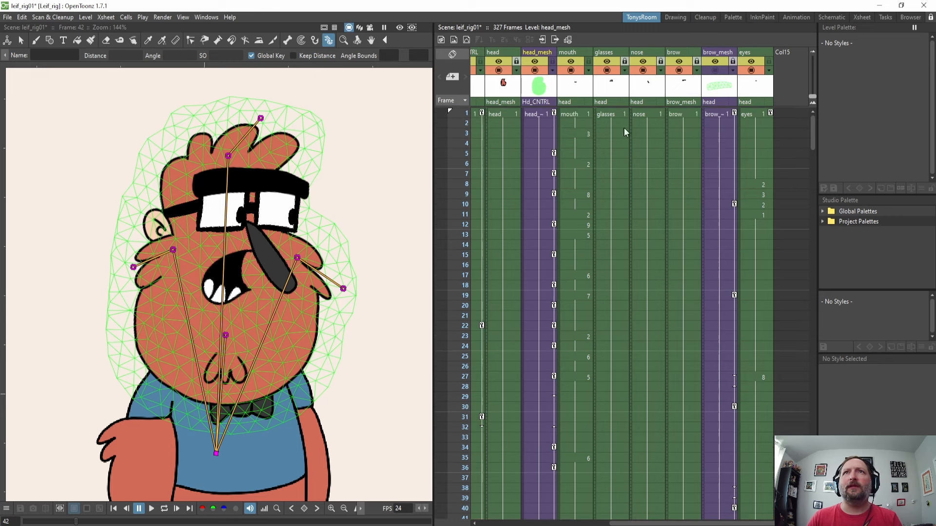
pyautogui.click(718, 52)
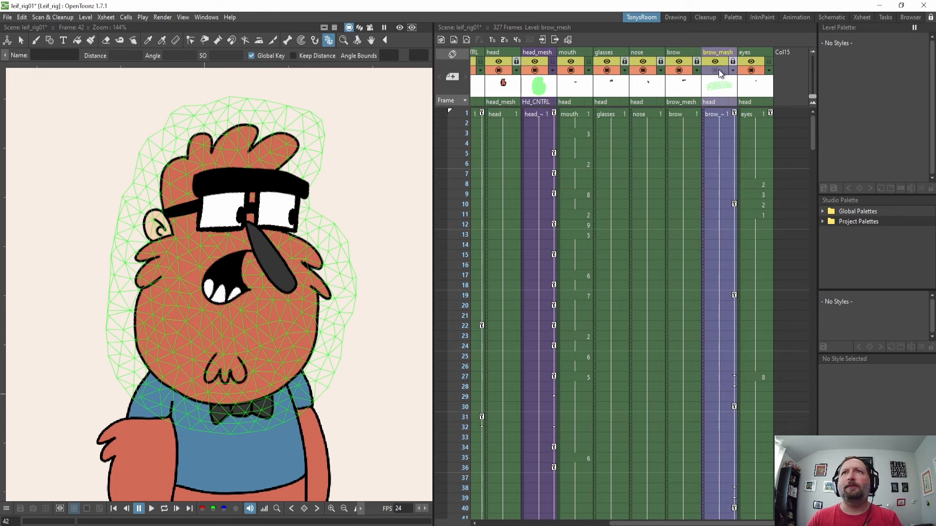
pyautogui.click(715, 70)
pyautogui.click(720, 114)
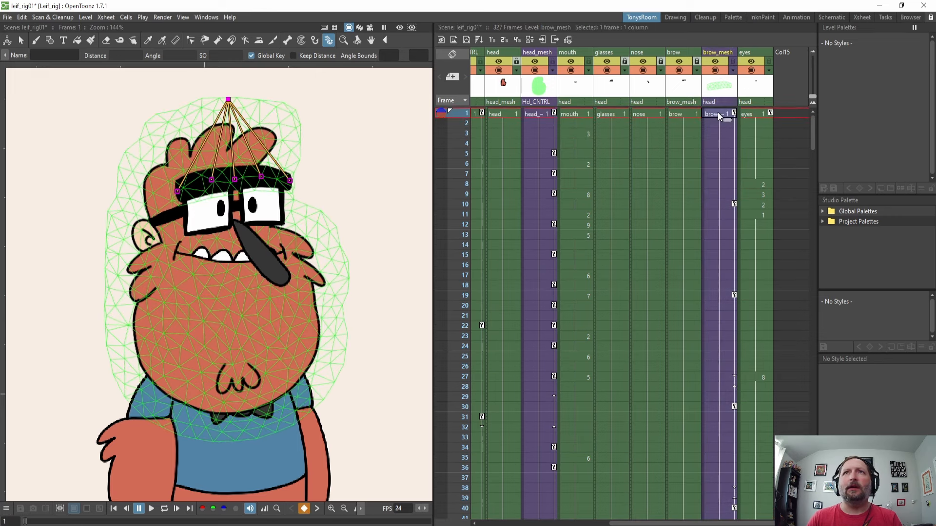
# Bend the brow mesh at frame 1 into an angry V by raising both outer vertices and lowering the middle one.
pyautogui.click(228, 100)
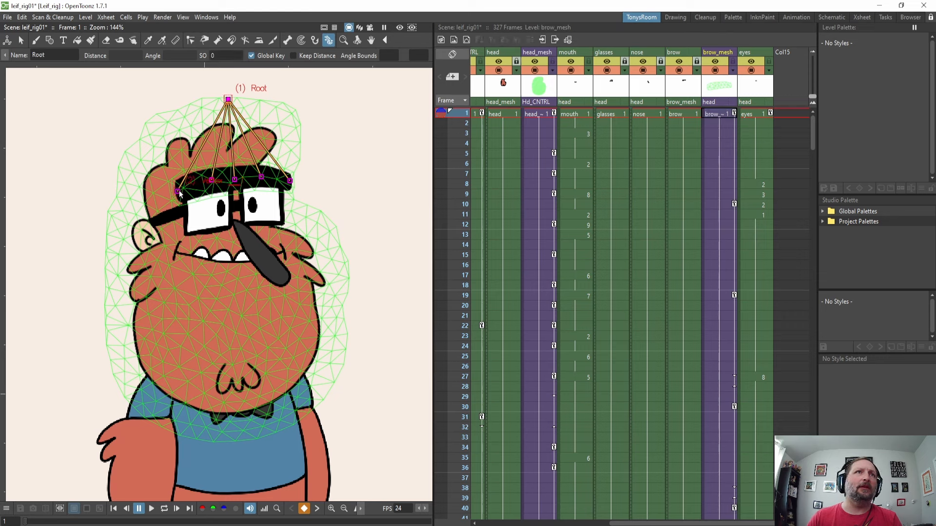
pyautogui.moveTo(179, 192); pyautogui.dragTo(205, 175)
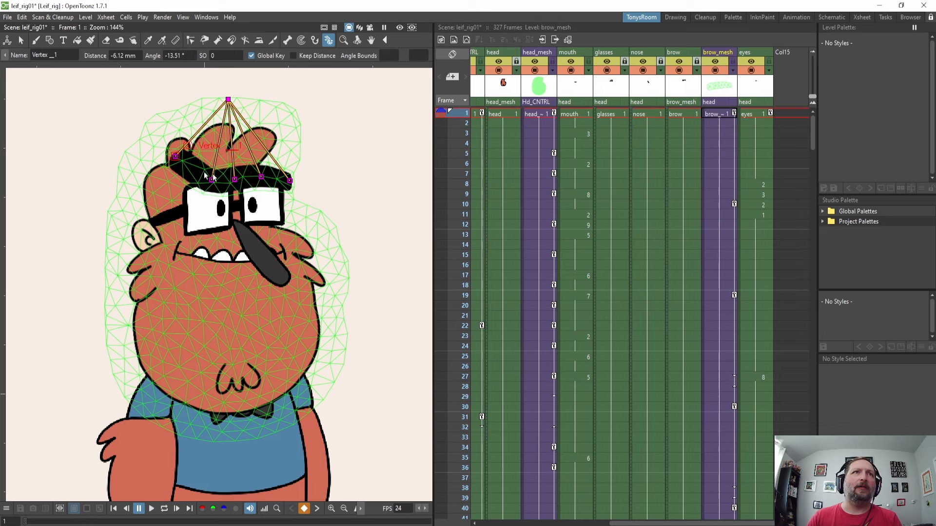
pyautogui.moveTo(289, 182); pyautogui.dragTo(288, 149)
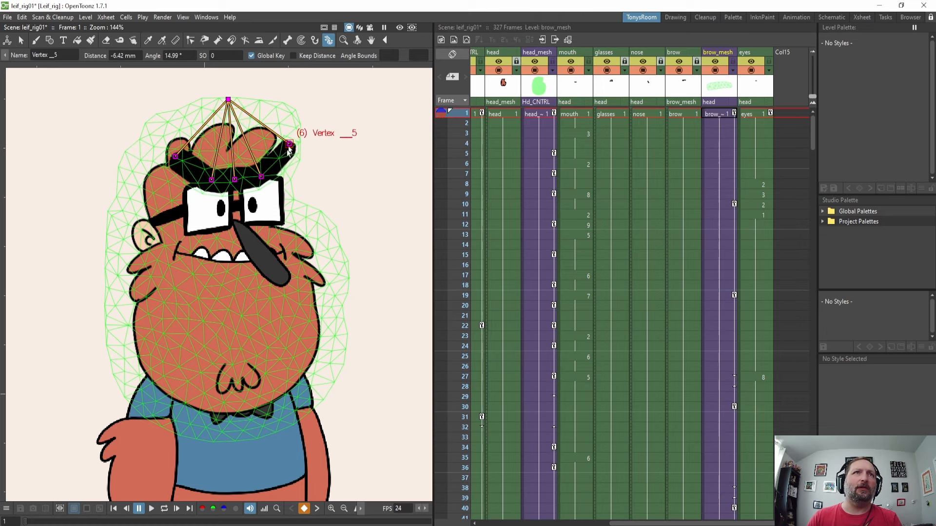
pyautogui.moveTo(234, 179); pyautogui.dragTo(235, 192)
pyautogui.moveTo(328, 251); pyautogui.dragTo(330, 286)
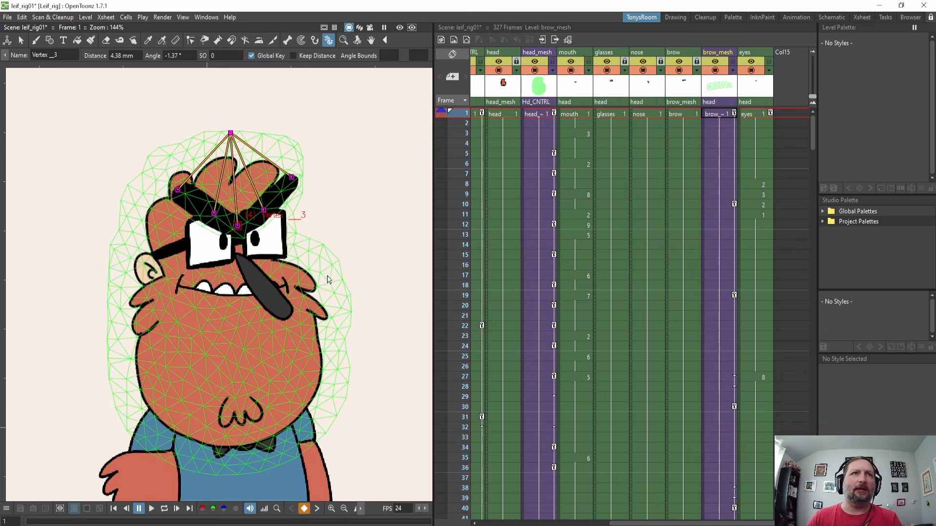
# Reshape the brow mesh at frame 1 into a flat, lowered brow, with the outer vertex opposite the ear at about 3.94 mm and -3.6°.
pyautogui.moveTo(185, 234); pyautogui.dragTo(176, 233)
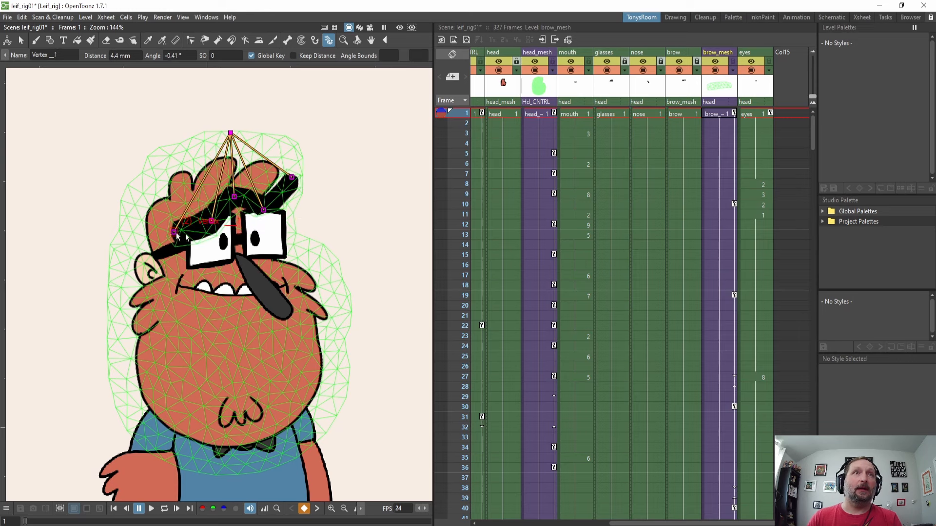
pyautogui.moveTo(263, 210); pyautogui.dragTo(264, 212)
pyautogui.moveTo(291, 178); pyautogui.dragTo(236, 226)
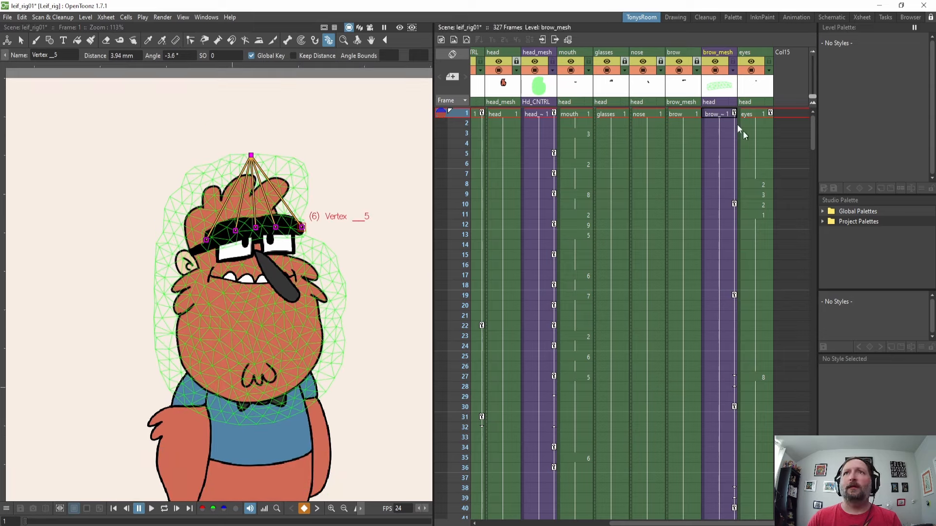
# Play the animation from frame 1 and stop it at frame 194 to review the brow movement.
pyautogui.click(727, 114)
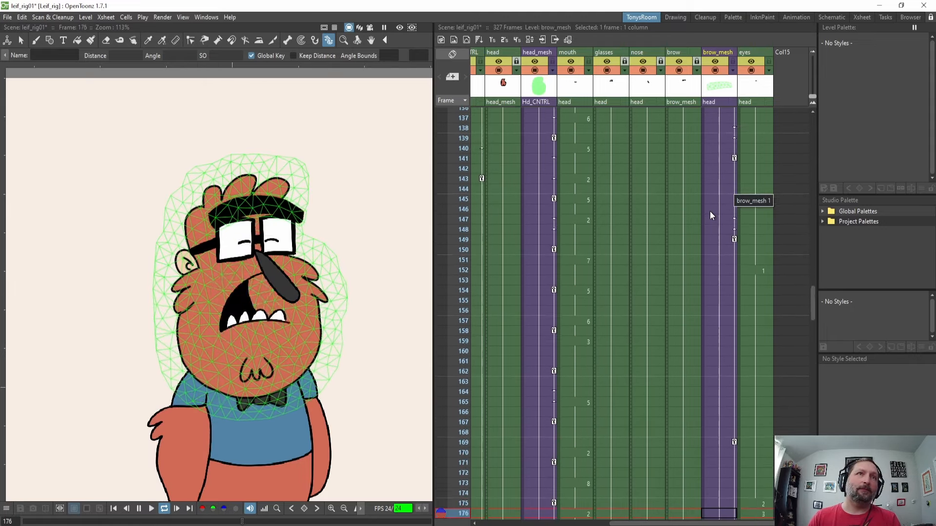
pyautogui.press('l')
pyautogui.moveTo(204, 368); pyautogui.dragTo(216, 270)
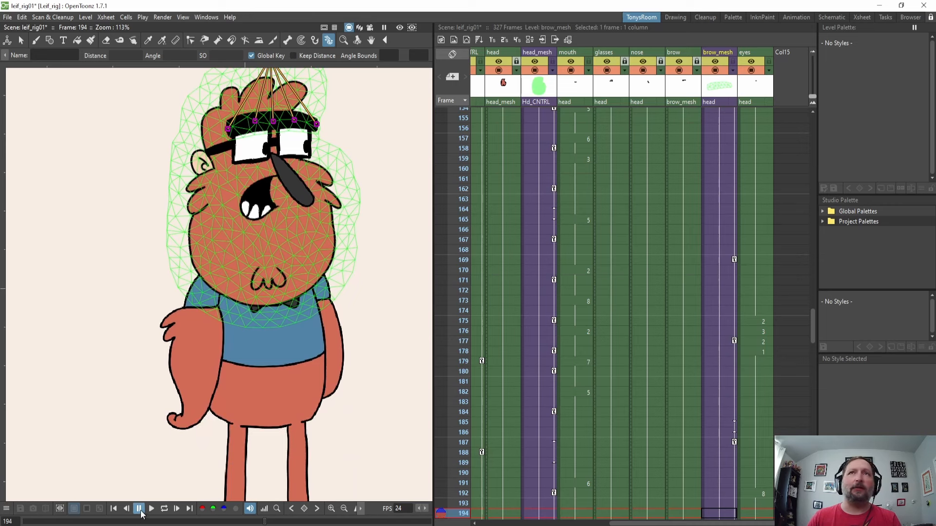
# Review the arm pose in the armR column at frame 109 and step through its frames 101 to 104.
pyautogui.click(583, 178)
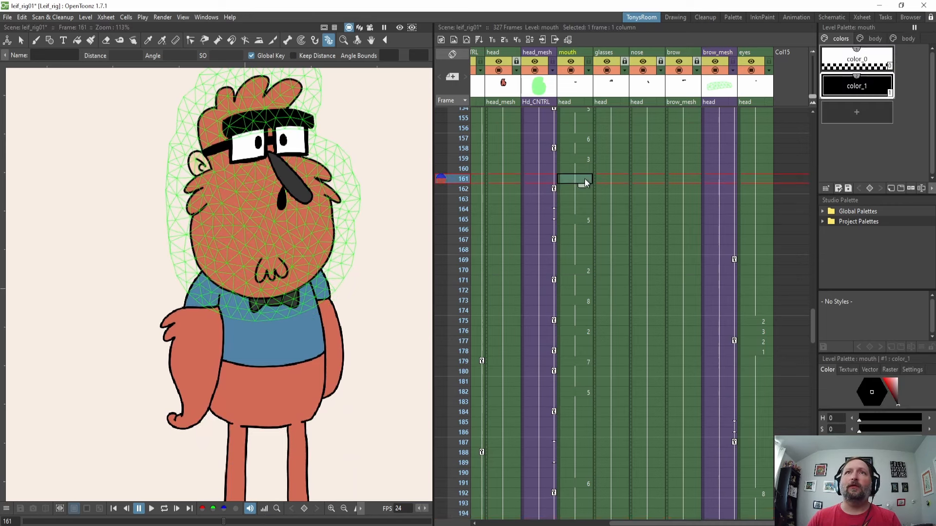
pyautogui.scroll(10, 582, 186)
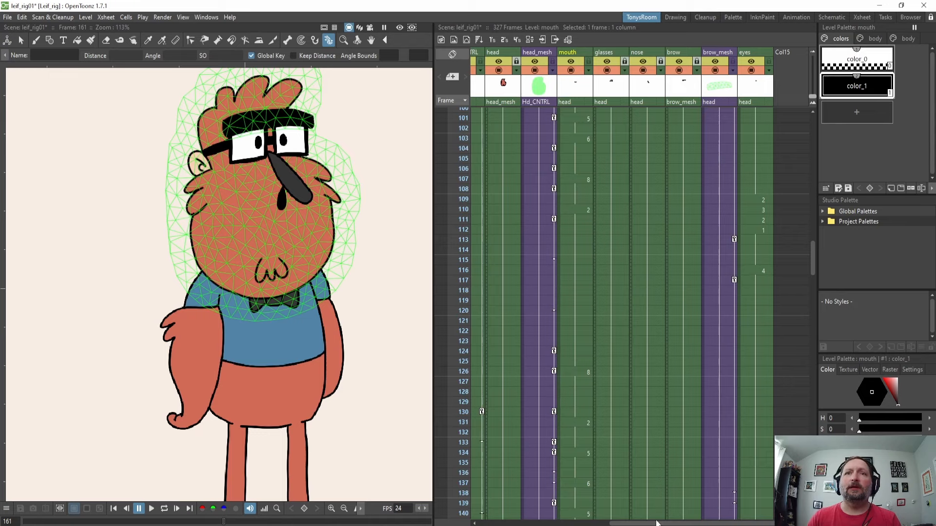
pyautogui.hscroll(-6, 621, 167)
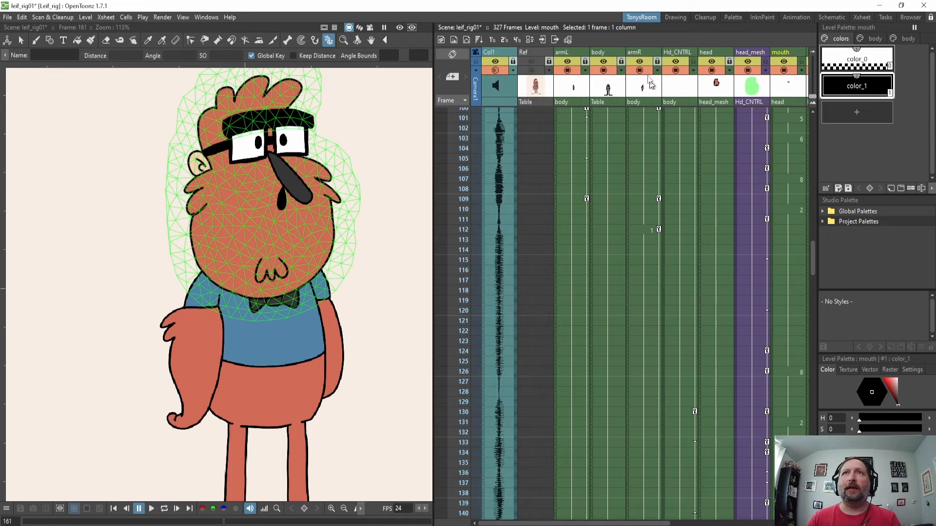
pyautogui.click(648, 200)
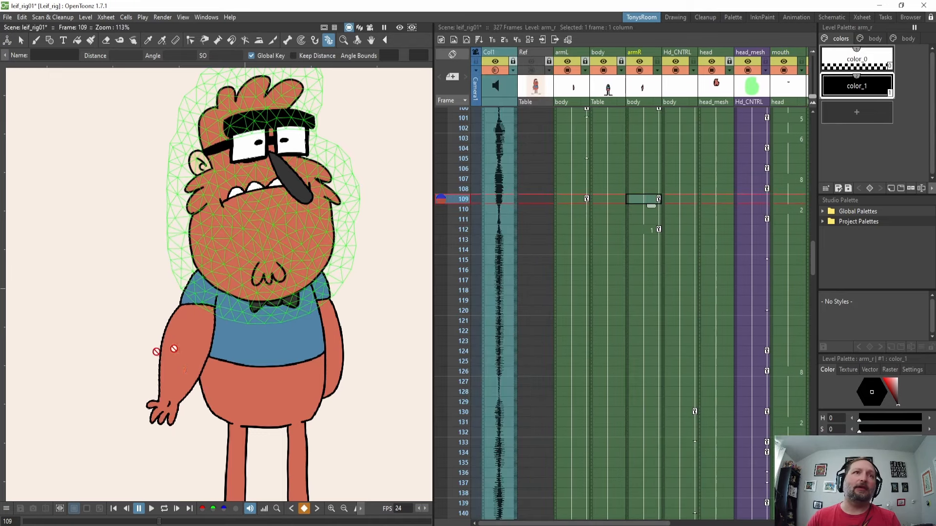
pyautogui.click(650, 115)
pyautogui.press('Down')
pyautogui.press('Down')
pyautogui.press('Down')
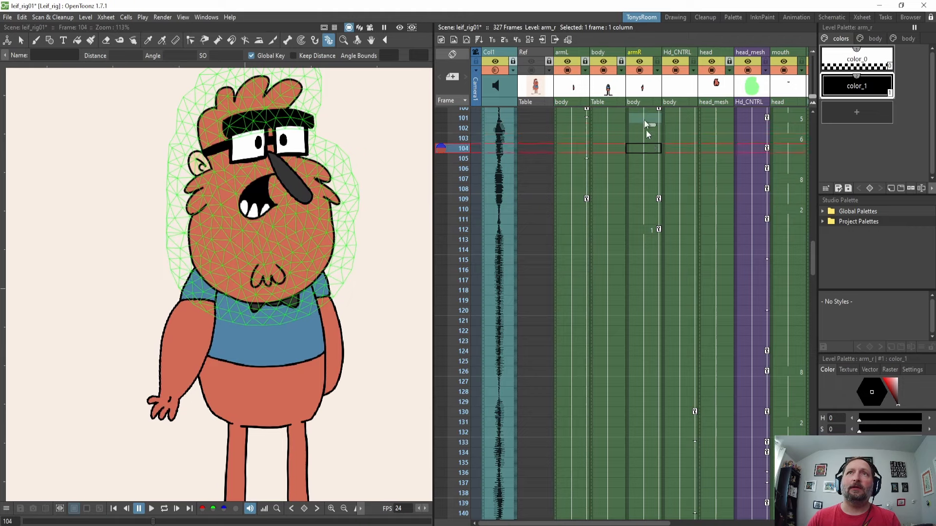
# Select the first arm_r cell at frame 1 and view its drawings in the Level Strip, closing it when done.
pyautogui.scroll(4, 646, 132)
pyautogui.scroll(15, 649, 143)
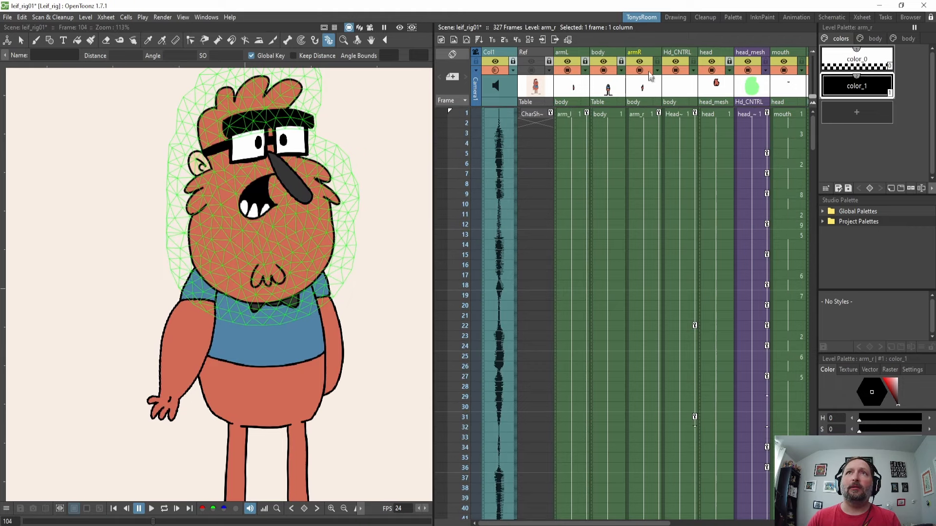
pyautogui.click(642, 49)
pyautogui.click(639, 115)
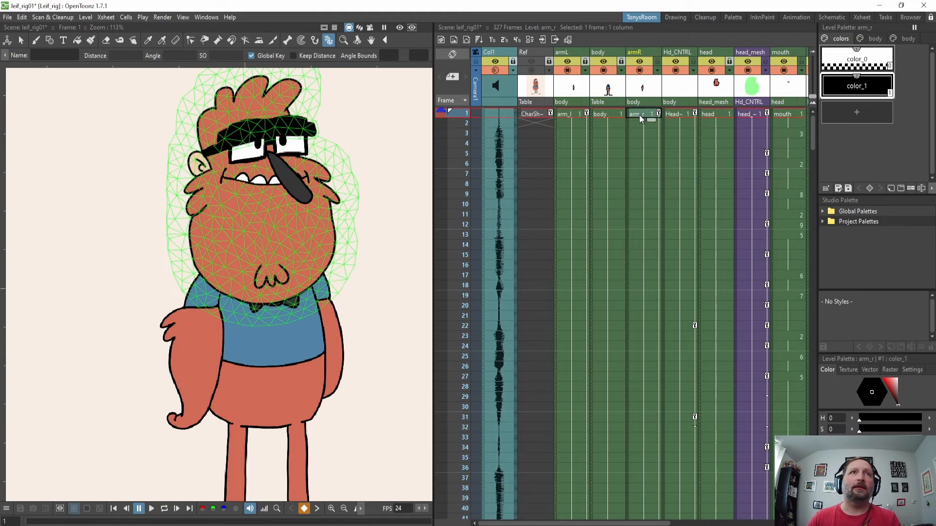
pyautogui.click(203, 17)
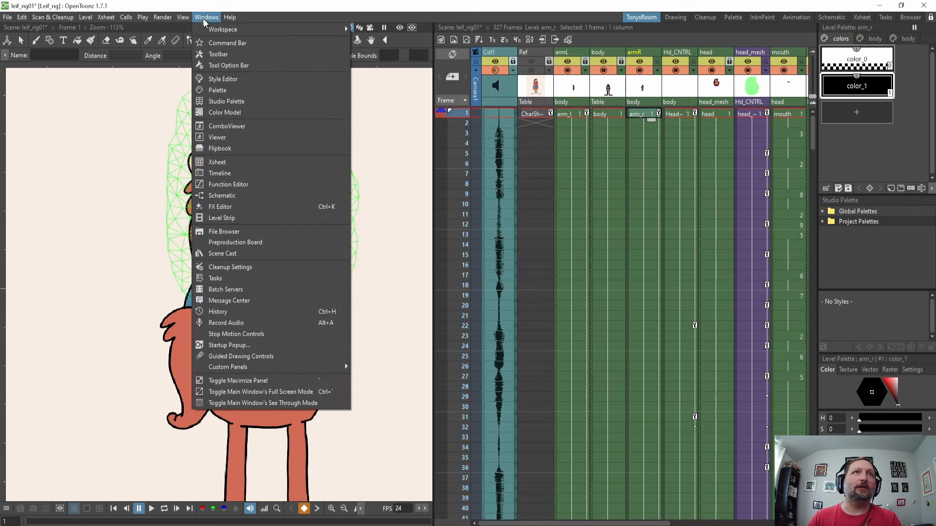
pyautogui.click(238, 217)
pyautogui.click(379, 141)
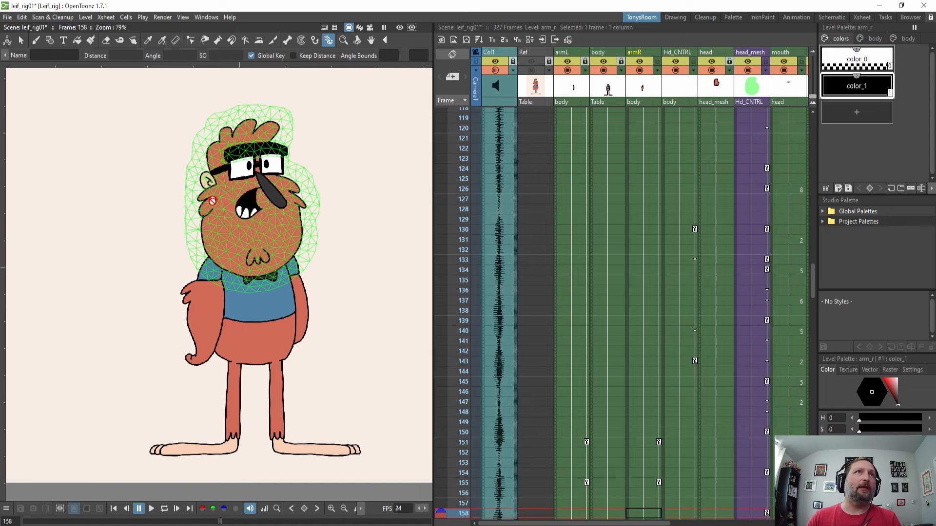
# Change the camera background colour in the scene settings to a pink with hue 333 and saturation 16.
pyautogui.moveTo(164, 136); pyautogui.dragTo(152, 126)
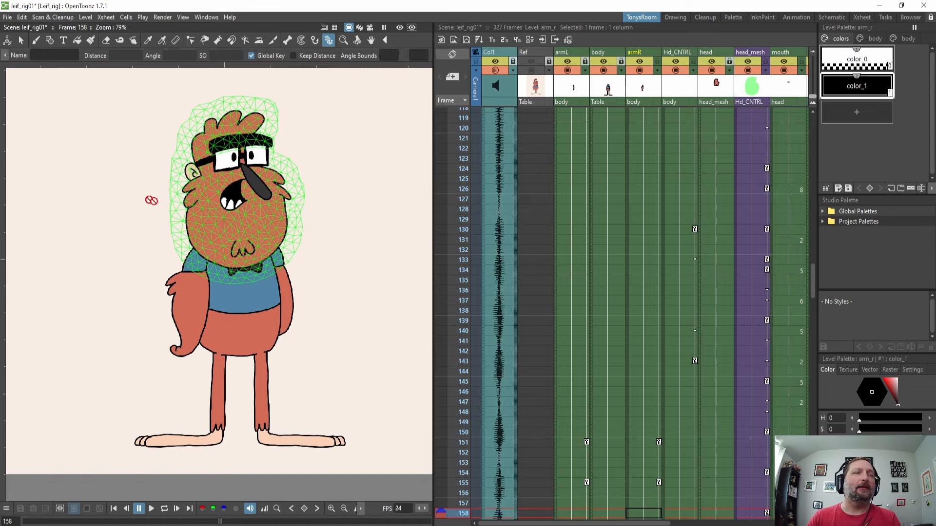
pyautogui.click(105, 17)
pyautogui.click(114, 31)
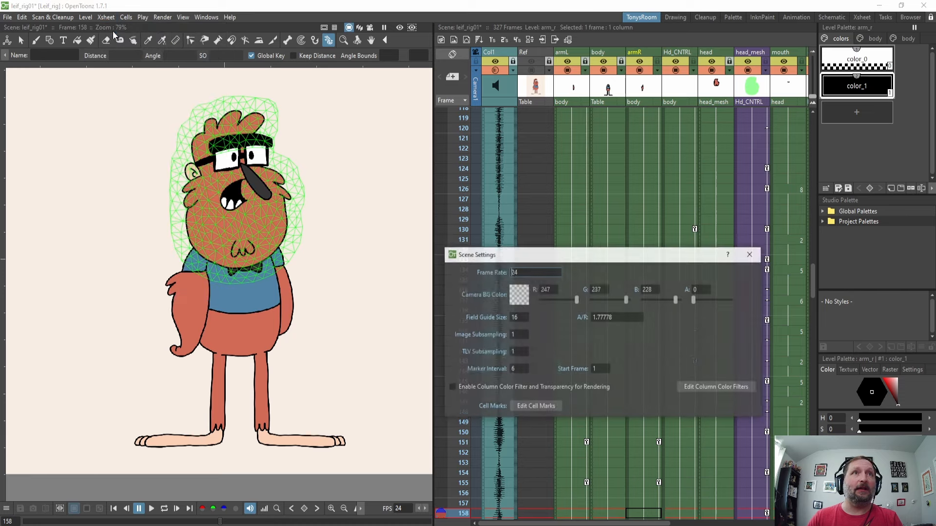
pyautogui.click(518, 297)
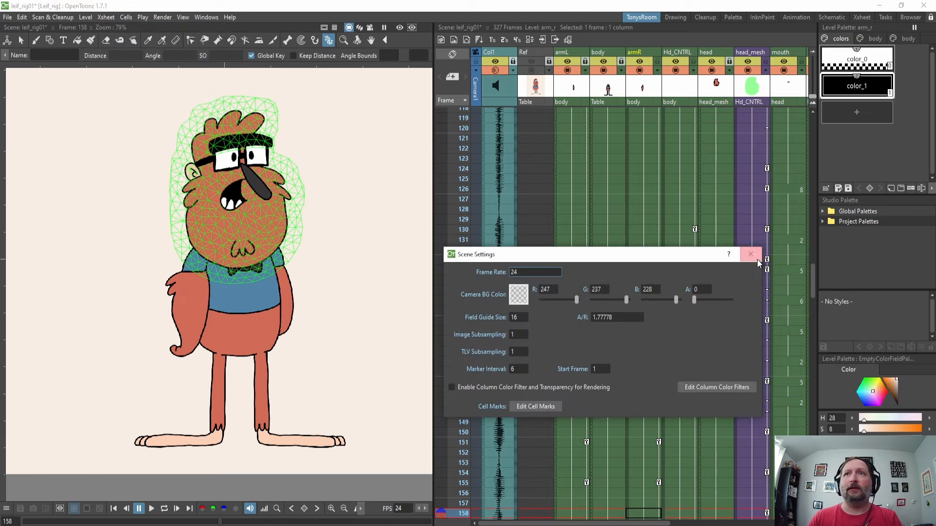
pyautogui.moveTo(874, 400); pyautogui.dragTo(873, 395)
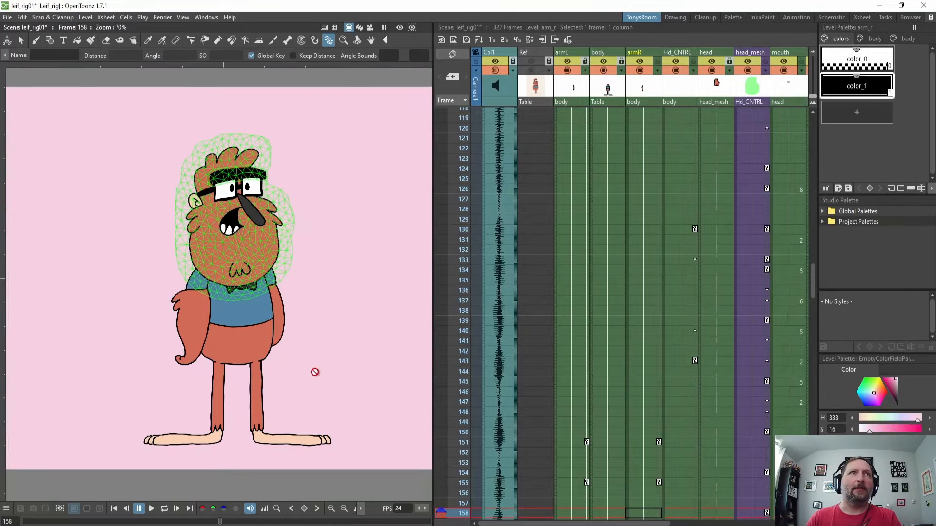
# Look up the Fast Render to MP4 command among the render options without starting a render.
pyautogui.click(162, 17)
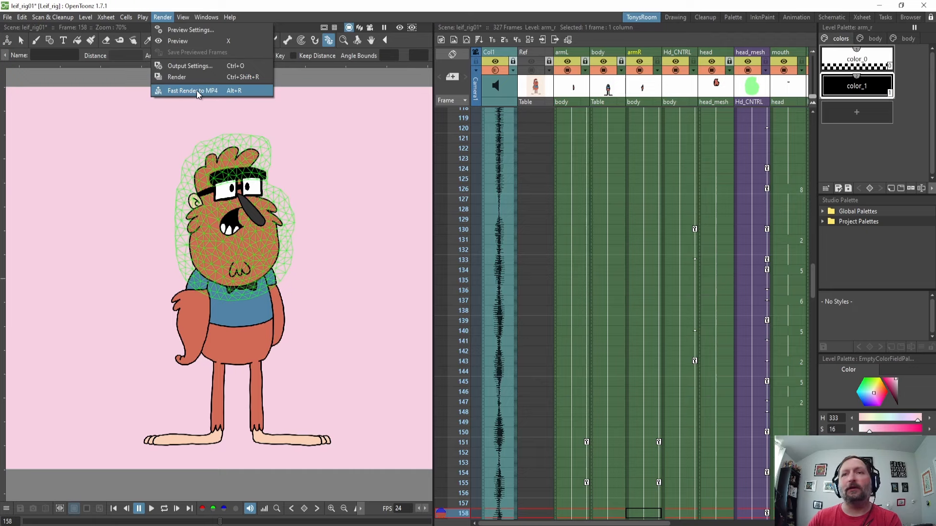
pyautogui.click(359, 299)
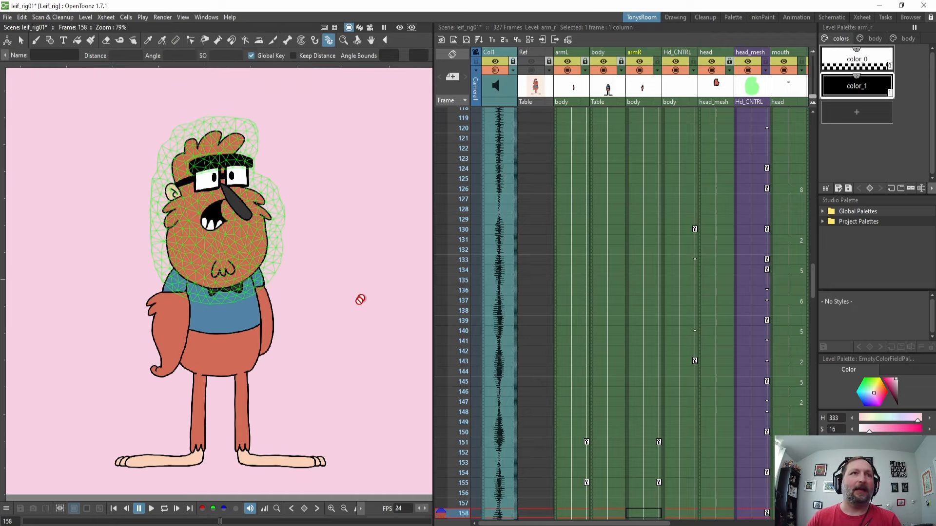
pyautogui.scroll(2, 326, 340)
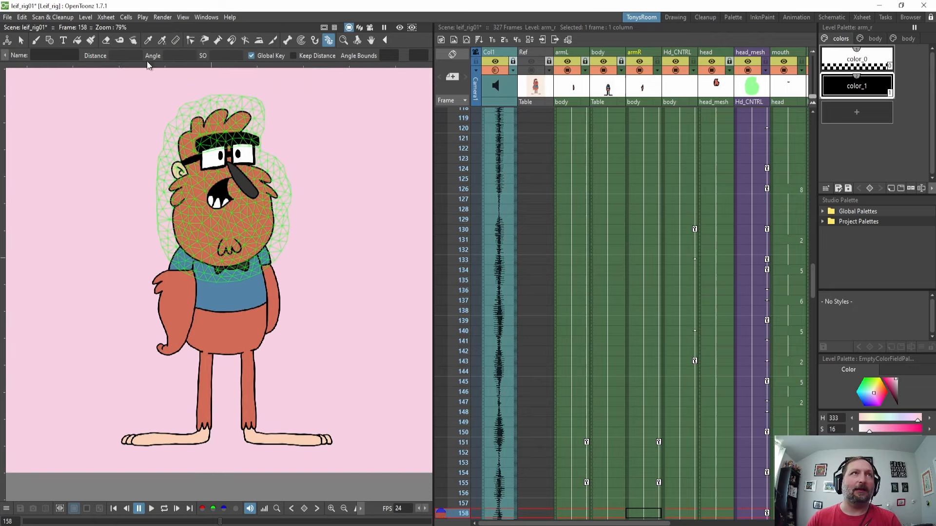
# Switch from the Plastic tool to the Selection tool.
pyautogui.click(21, 39)
pyautogui.scroll(1, 358, 314)
pyautogui.scroll(-1, 358, 313)
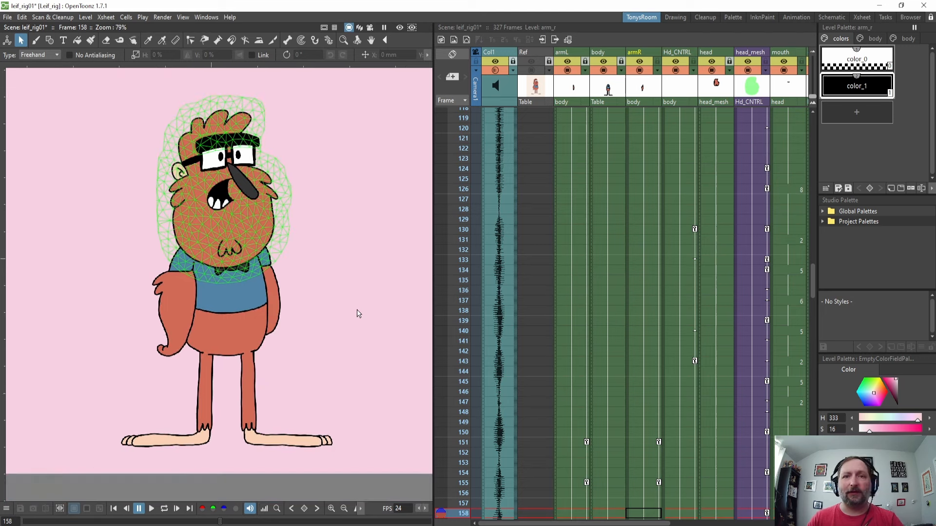